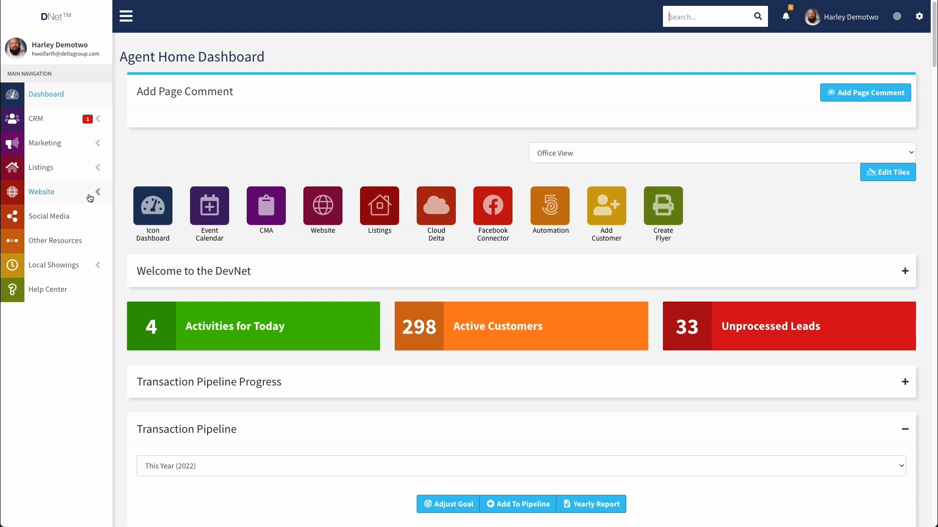
Step: Open the Open House Connector page under Listings and start a site search for 'open'
left_click(102, 171)
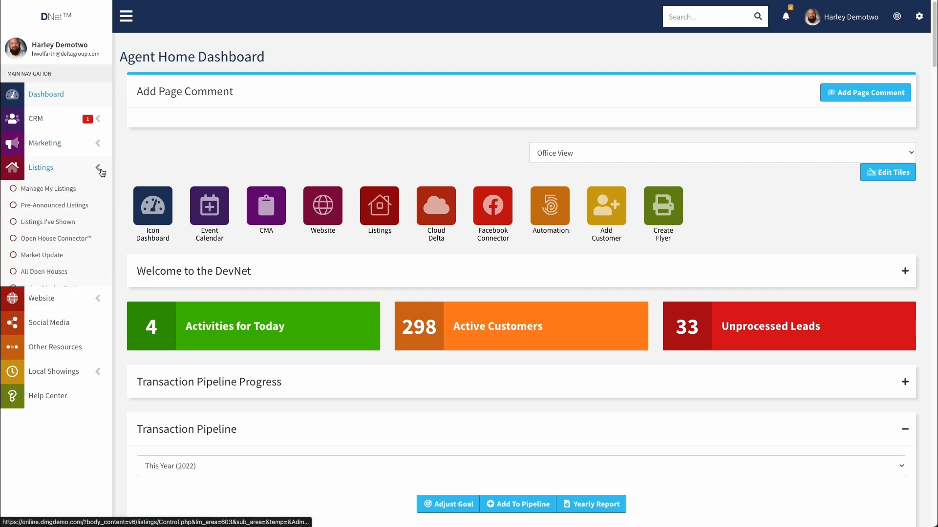
left_click(44, 238)
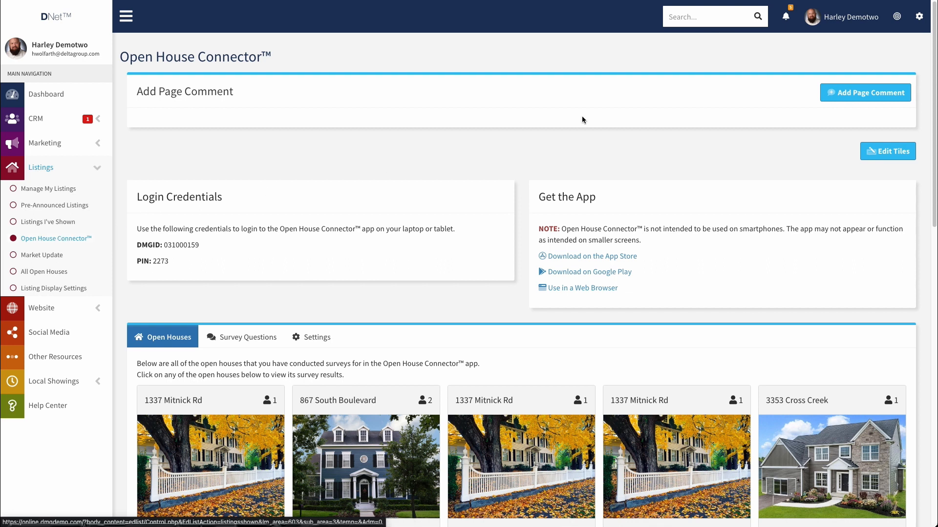
left_click(684, 14)
type("open house")
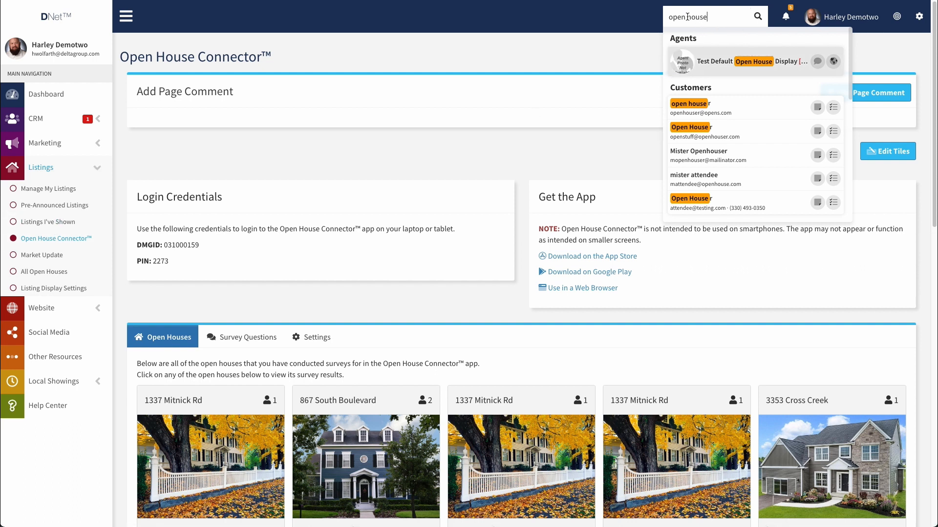
Step: Extend the search query to 'open house conne', then clear the search box
double_click(687, 17)
type("house connector")
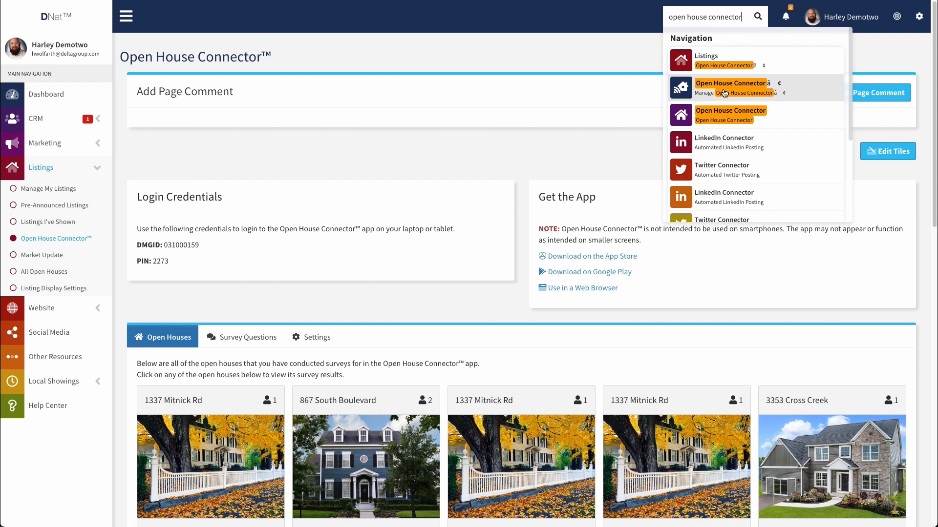
double_click(697, 16)
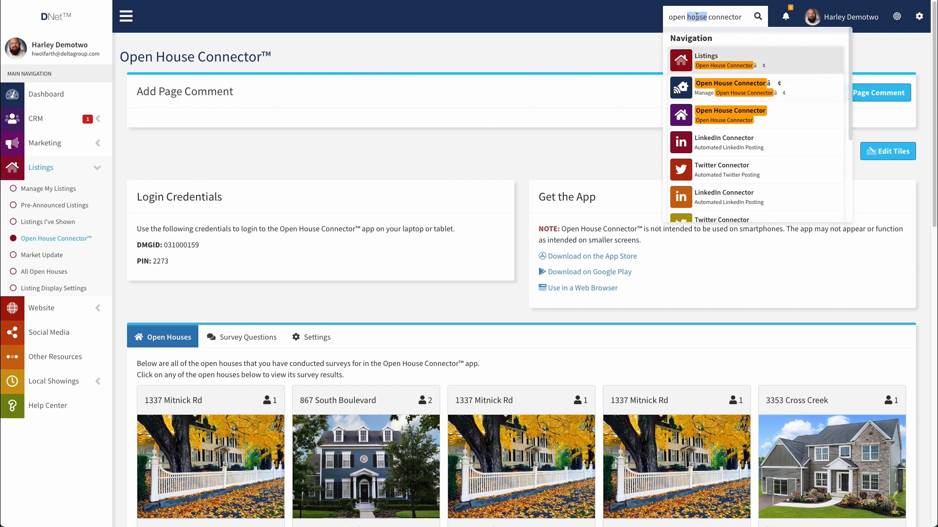
left_click(696, 16)
key("ctrl+a")
key("BackSpace")
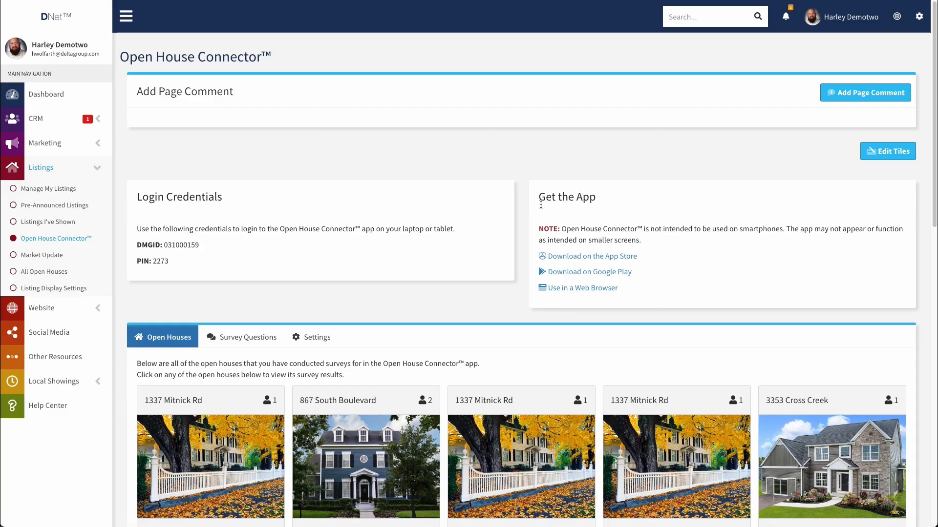
Step: Scroll to the Open Houses cards and open the 9/17/2021 survey results for 1337 Mitnick Rd
scroll(155, 83, "down", 2)
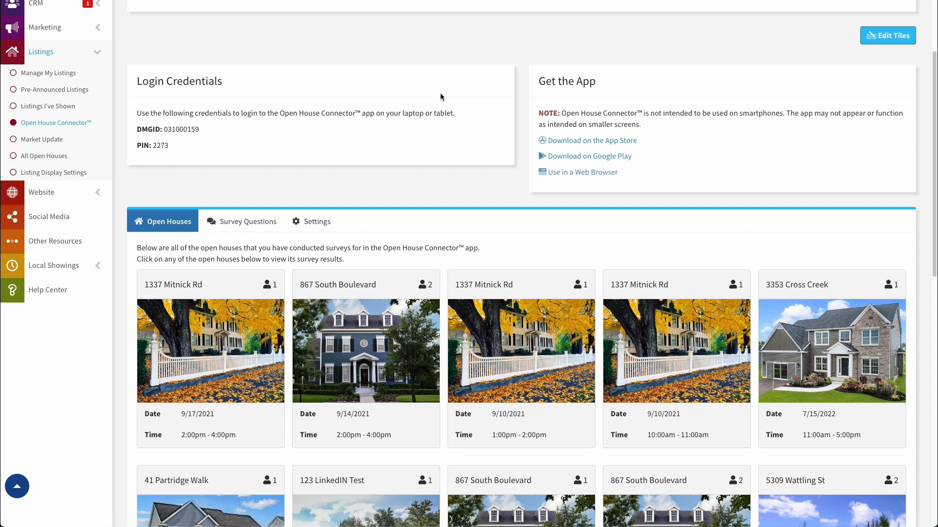
scroll(454, 108, "down", 2)
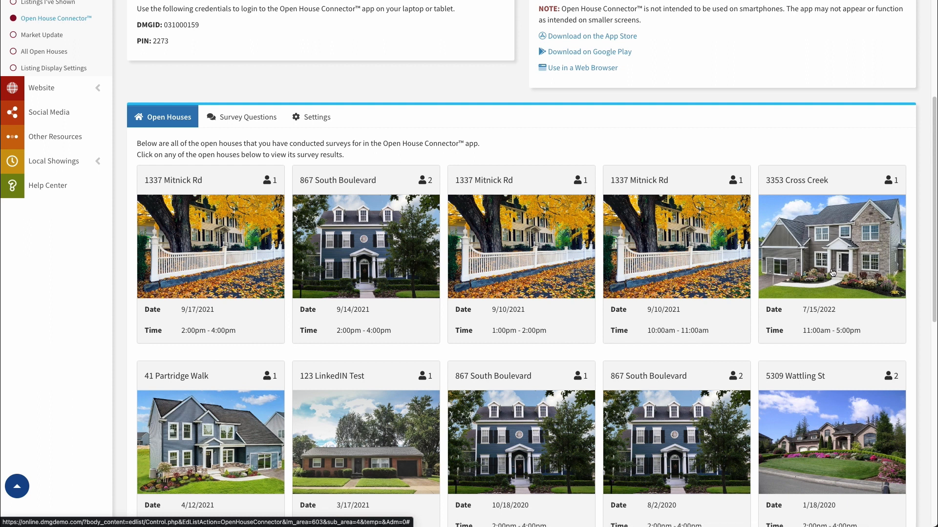
left_click(192, 246)
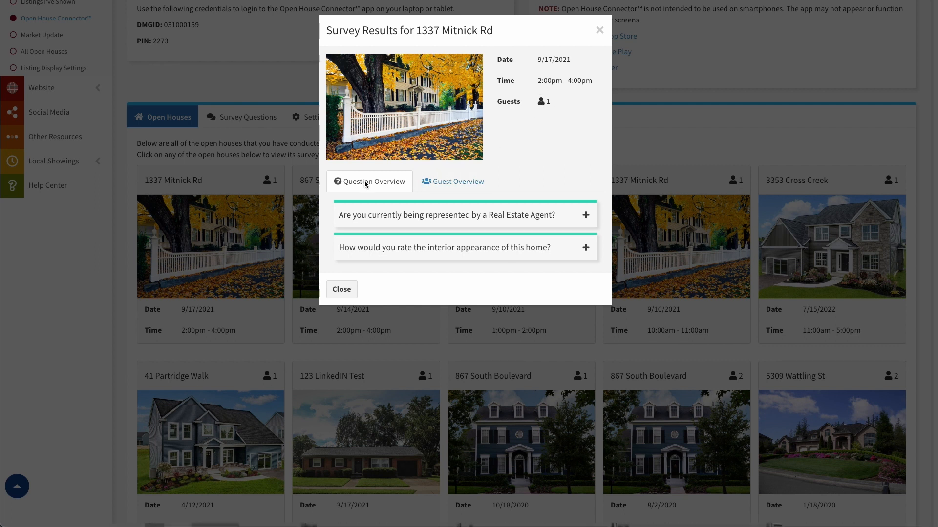
Step: Expand the Real Estate Agent and interior appearance question results, then switch to Guest Overview
left_click(585, 215)
left_click(586, 355)
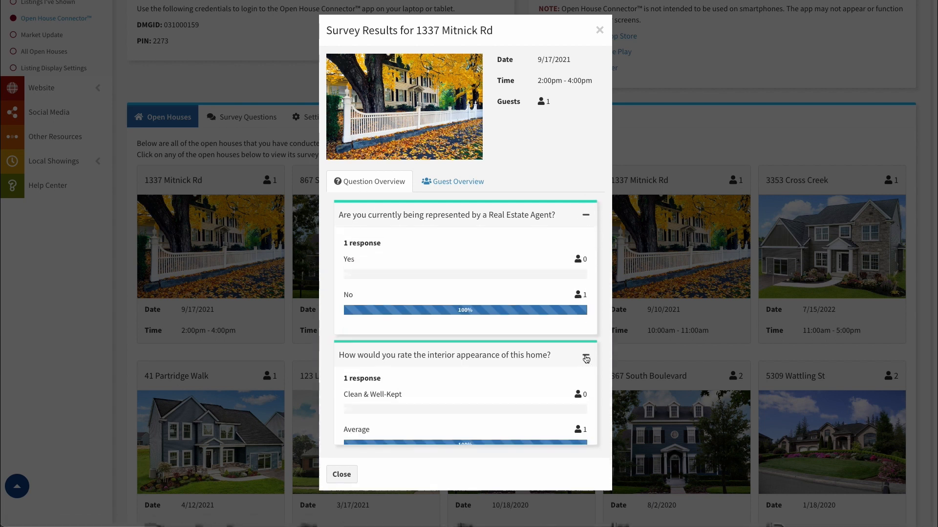
scroll(375, 246, "down", 1)
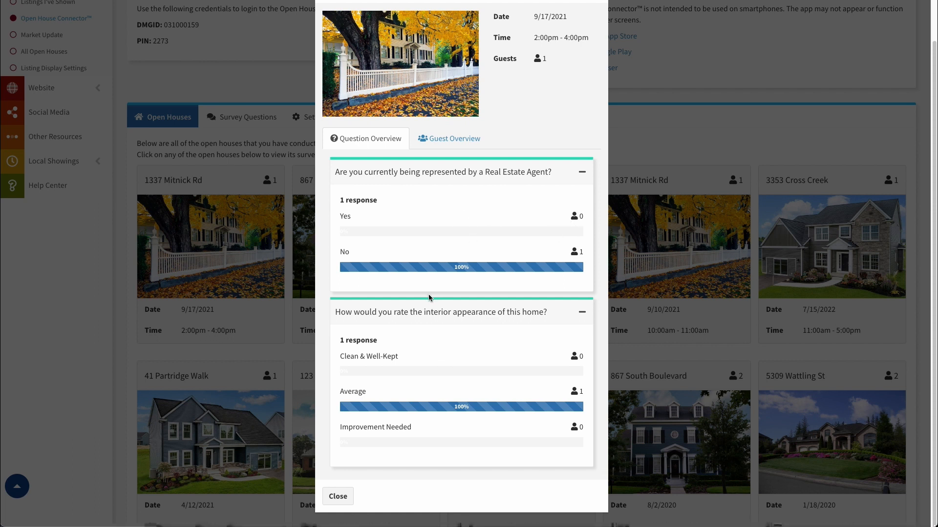
left_click(450, 139)
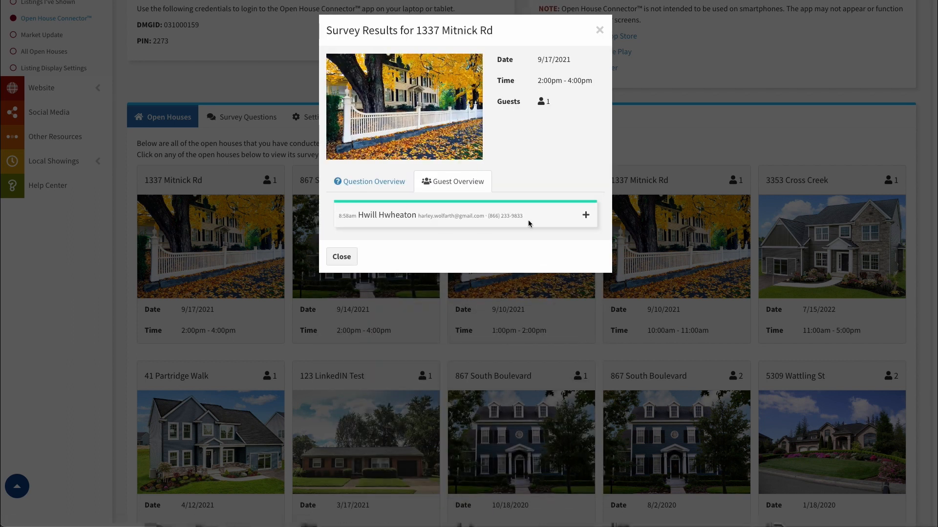
Step: Expand the guest's answers (No, Average), then close the Survey Results window
left_click(586, 217)
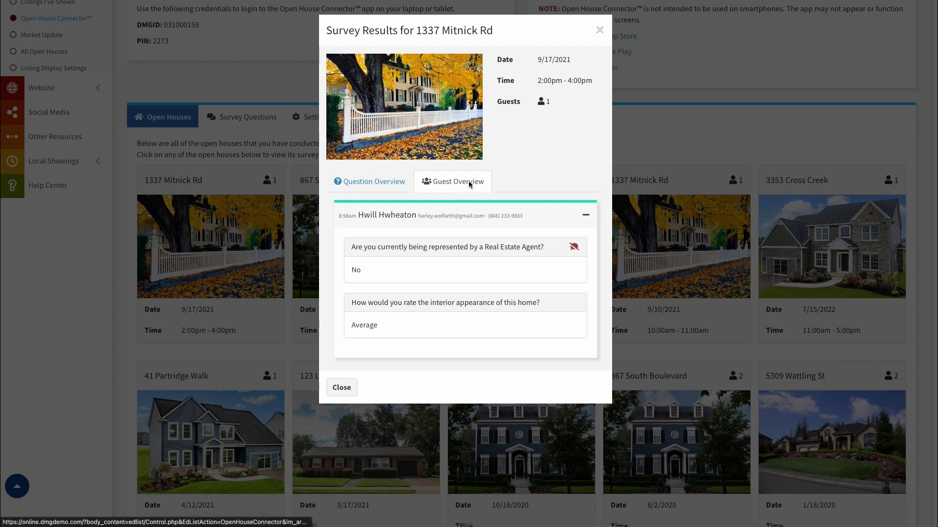
left_click(342, 386)
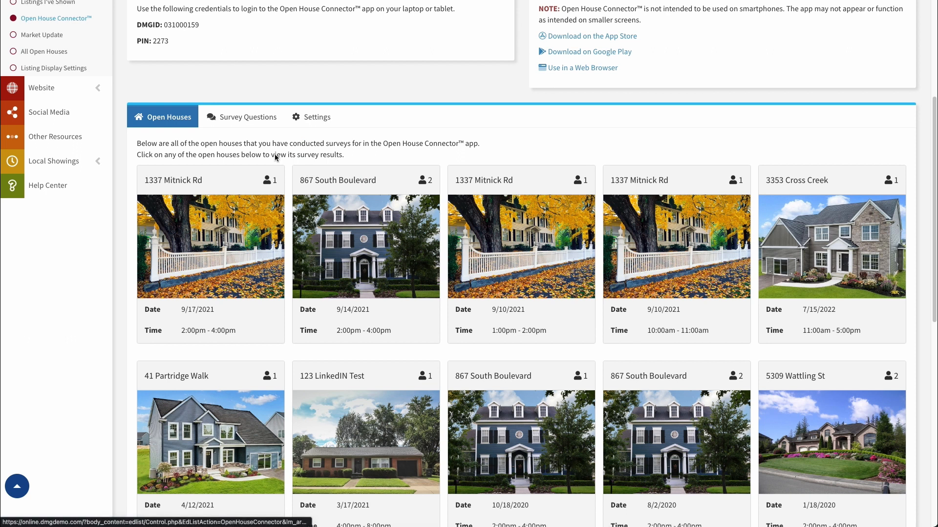
Step: Enable the curb appeal question, move rterye below it and switch rterye off
left_click(233, 116)
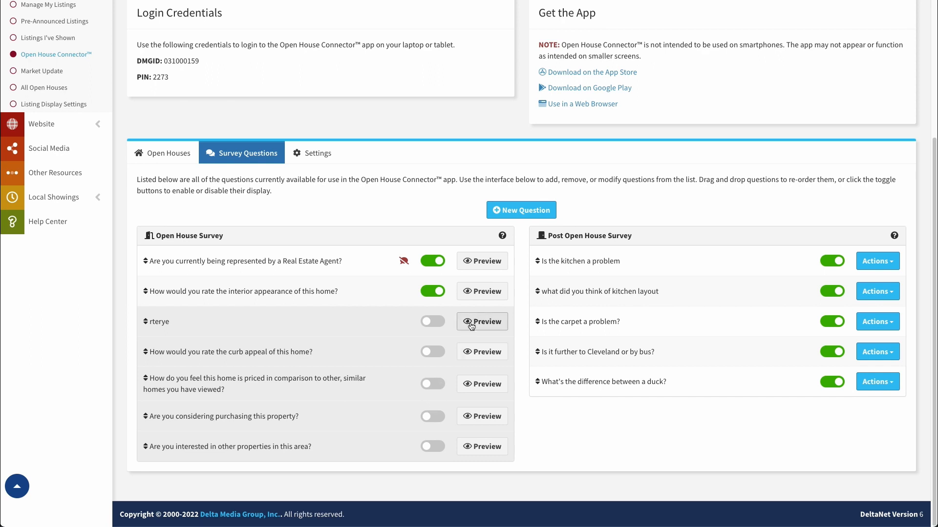
left_click(430, 322)
left_click(434, 352)
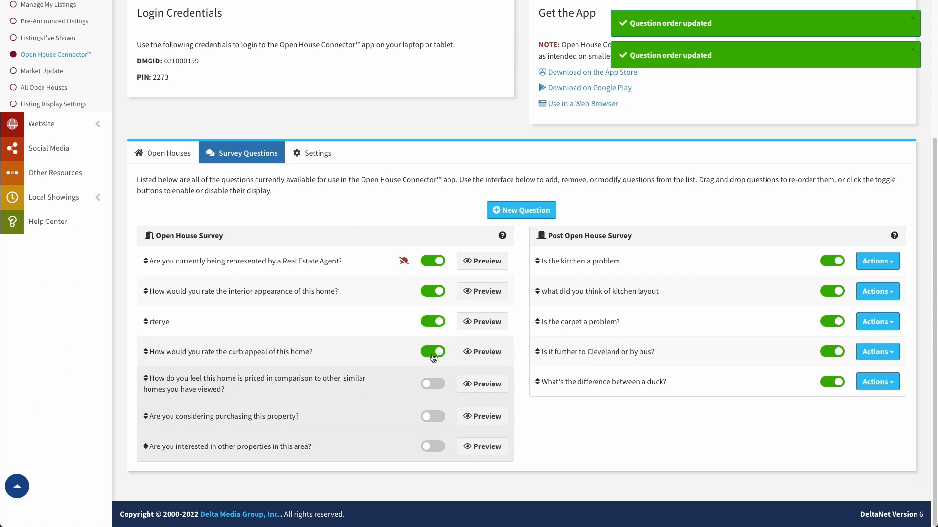
left_click_drag(188, 322, 193, 352)
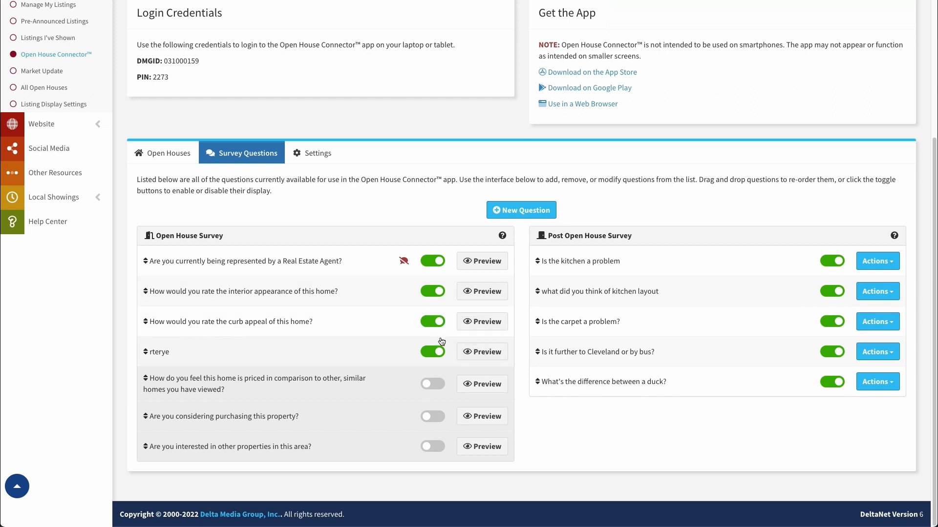
left_click(442, 352)
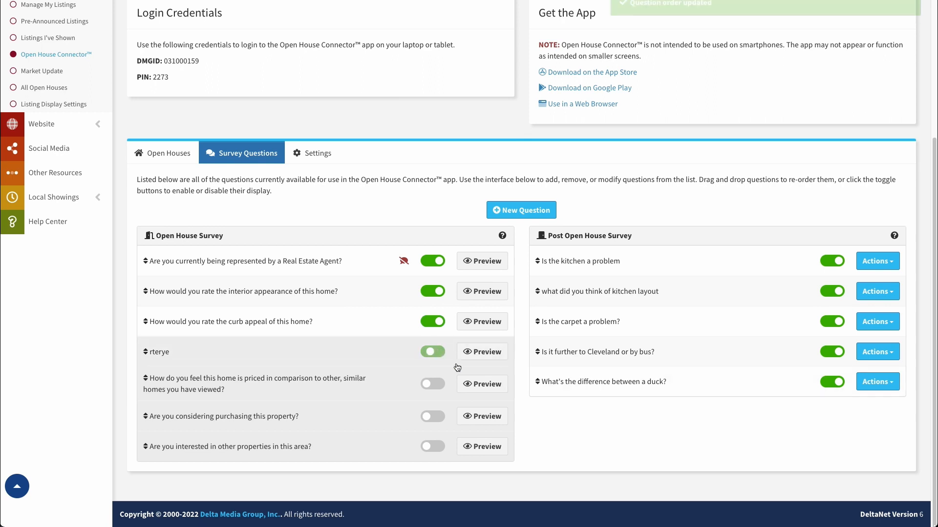
Step: Preview the curb appeal question, close the preview, and start a new question
left_click(480, 327)
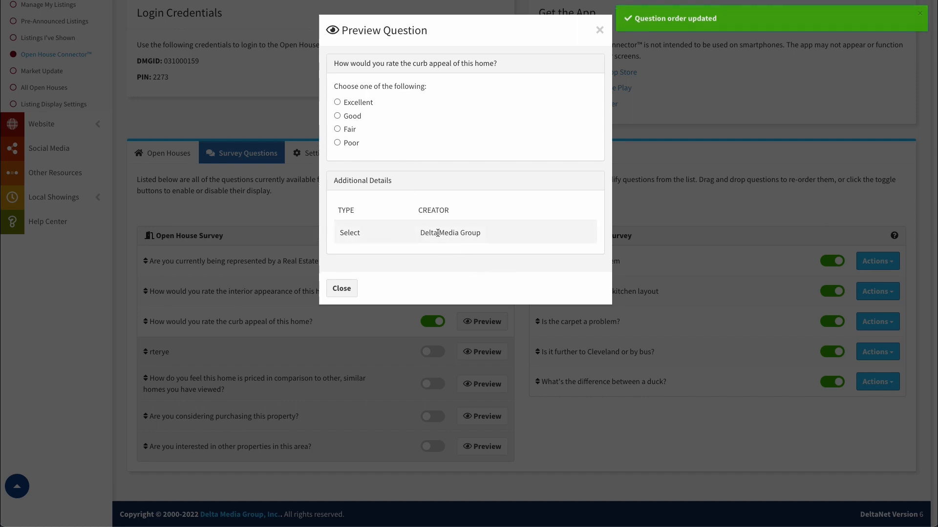
left_click_drag(418, 233, 504, 236)
left_click(479, 238)
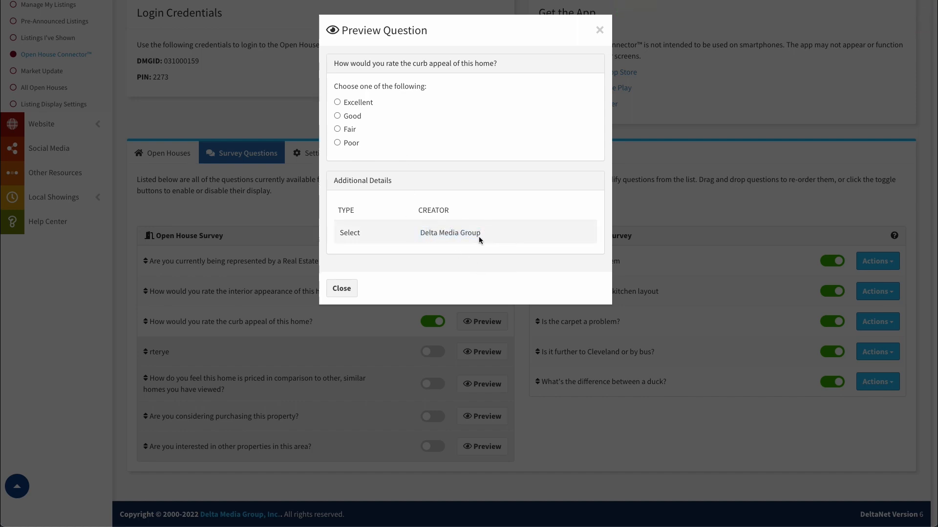
left_click(341, 288)
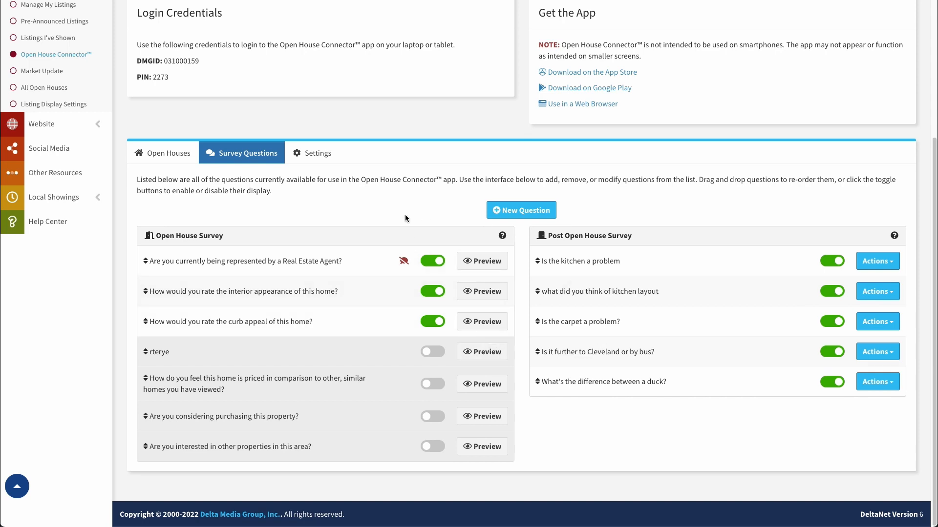
left_click(514, 211)
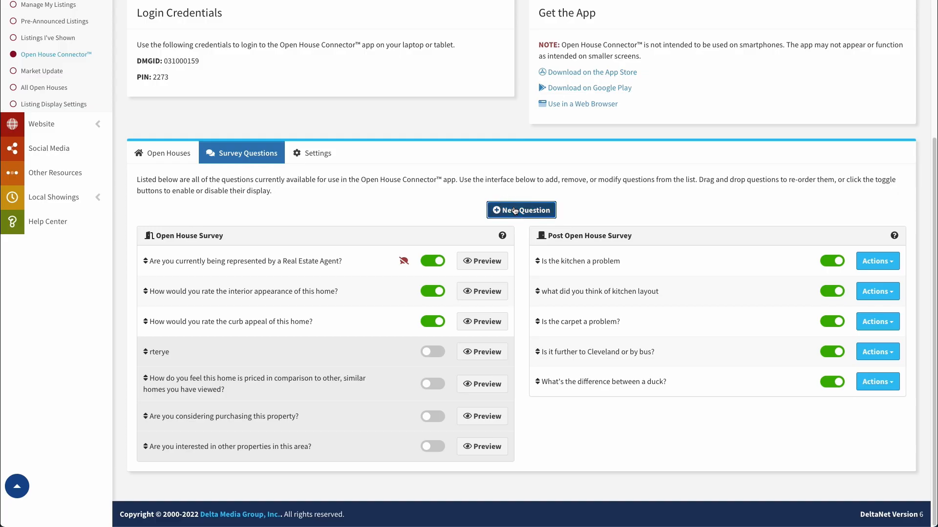
Step: Enter 'what I want my question to be' as the question text and make it Select type
left_click(492, 68)
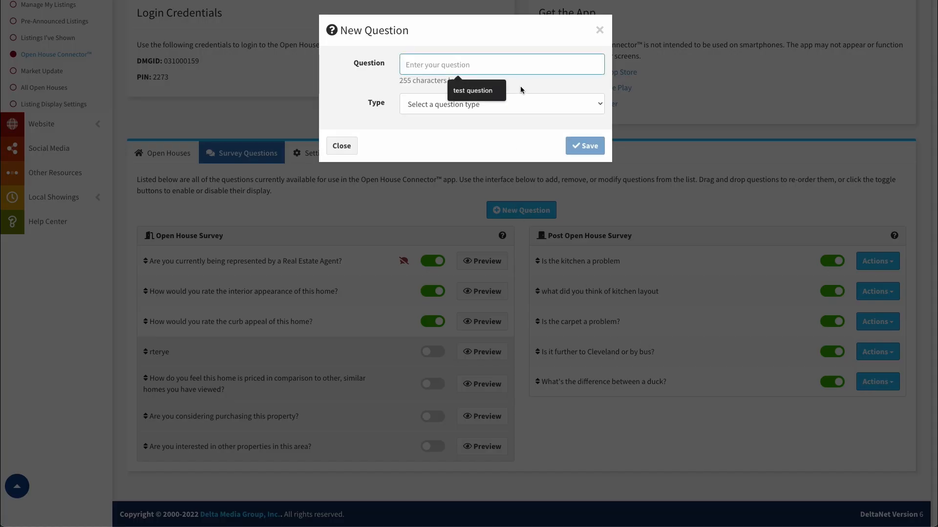
type("what I ")
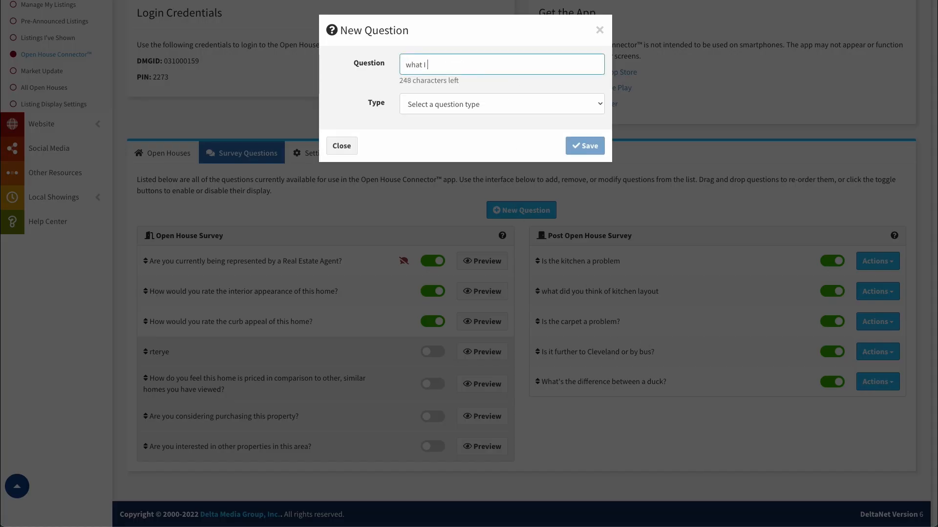
type("want my question to be")
left_click(510, 103)
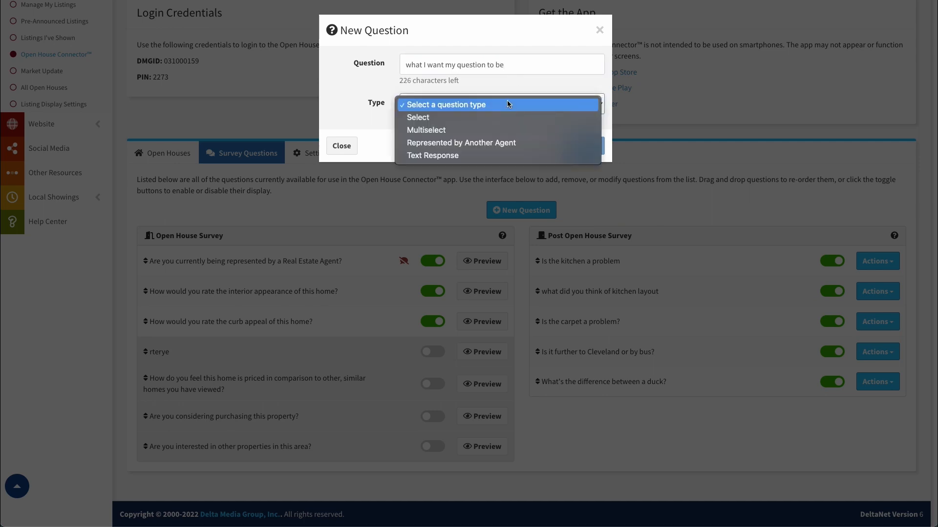
left_click(487, 111)
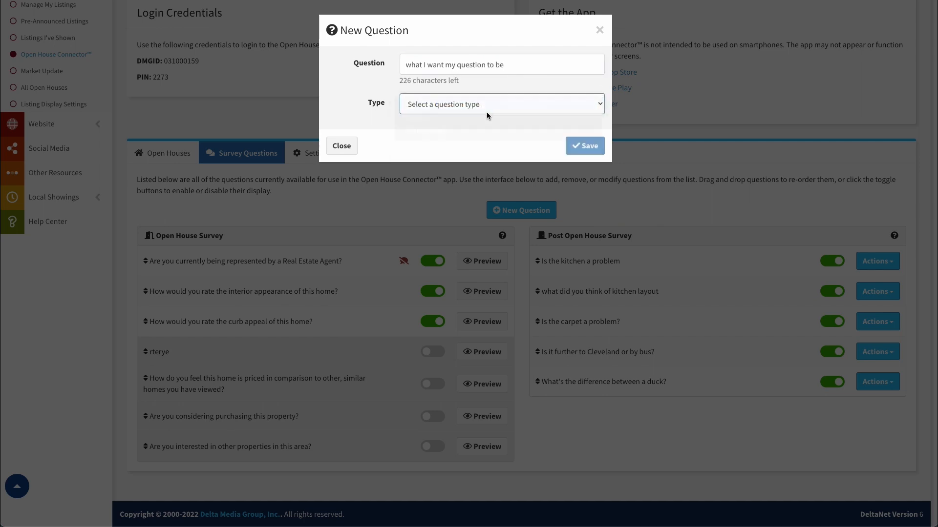
left_click(478, 109)
left_click(502, 117)
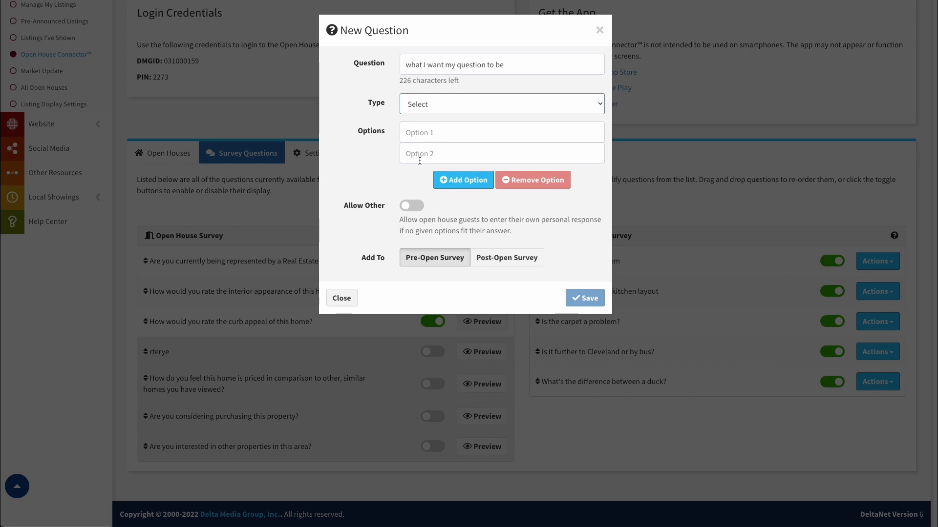
Step: Switch the type through Multiselect and Represented by Another Agent, ending on Text Response
left_click(429, 106)
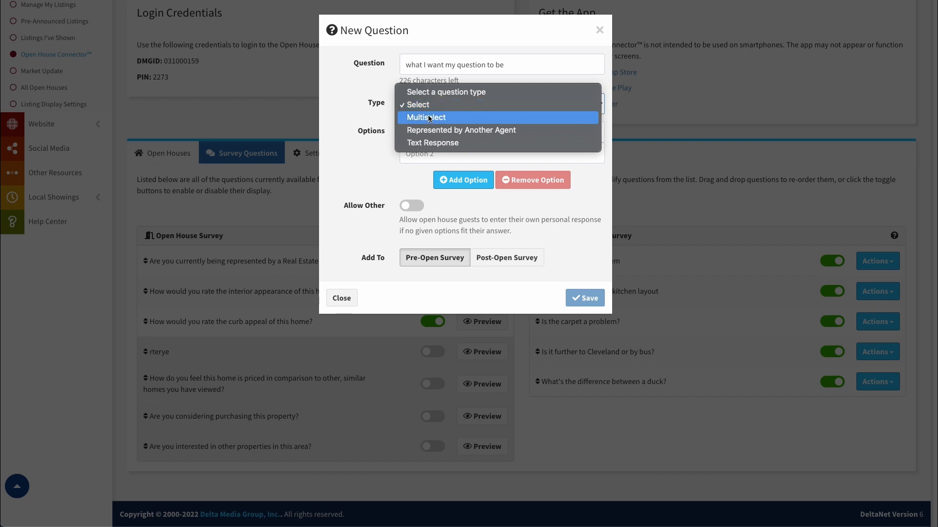
left_click(429, 118)
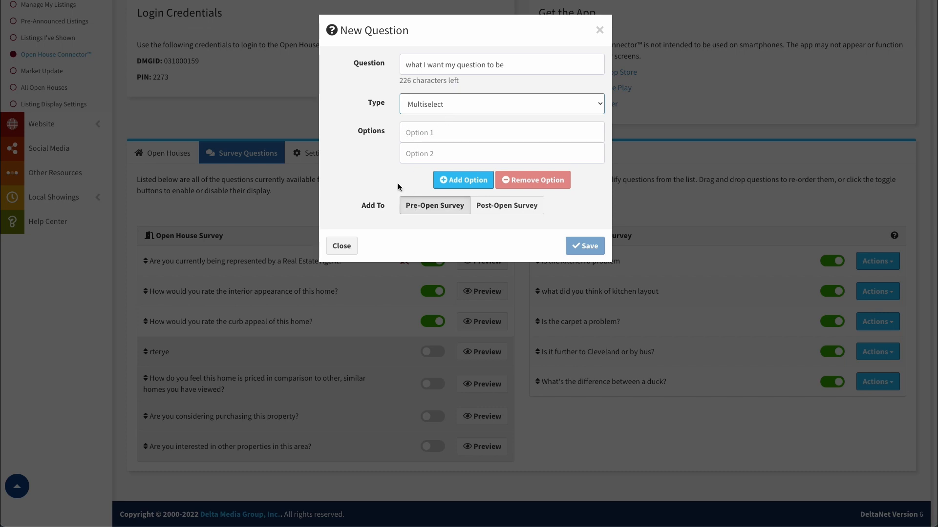
left_click(453, 110)
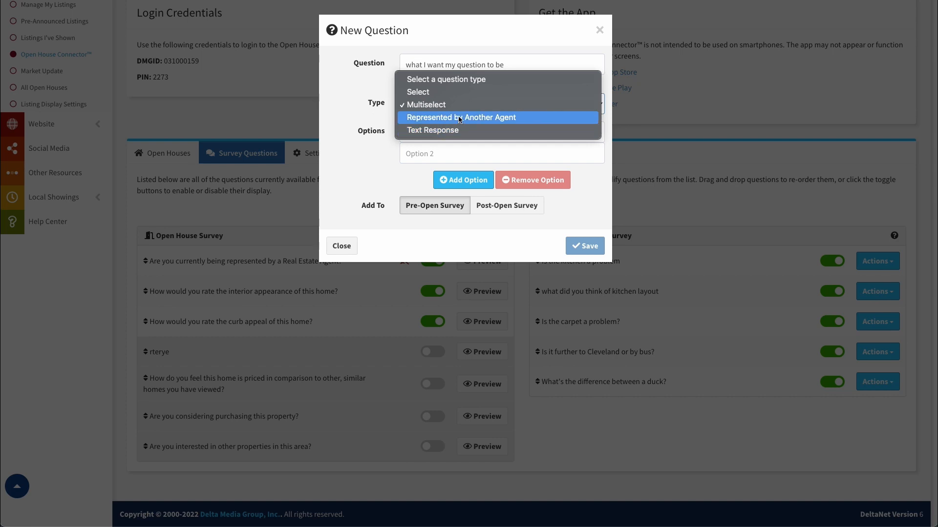
left_click(460, 118)
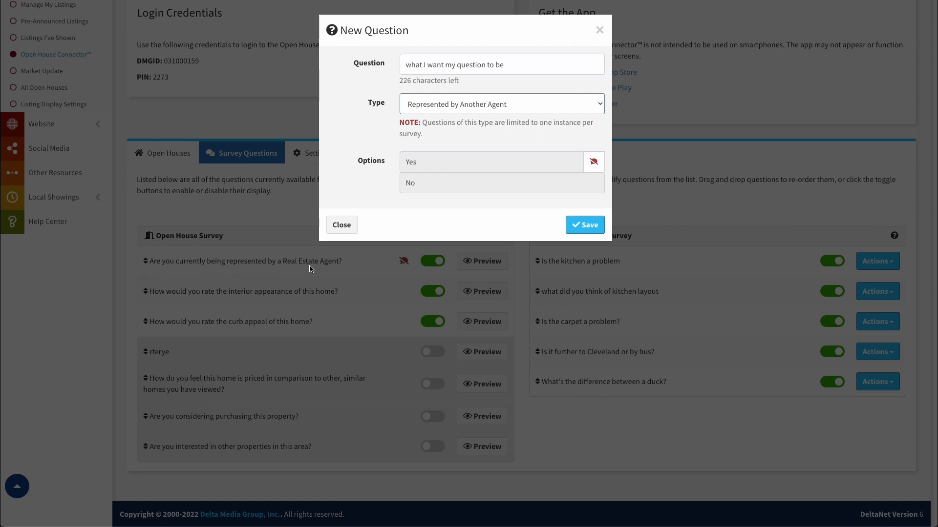
left_click(482, 105)
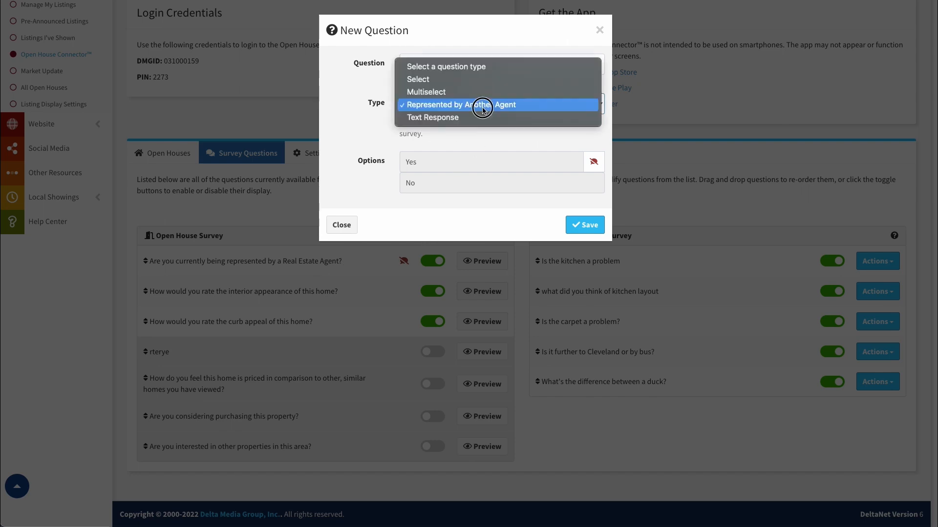
left_click(481, 119)
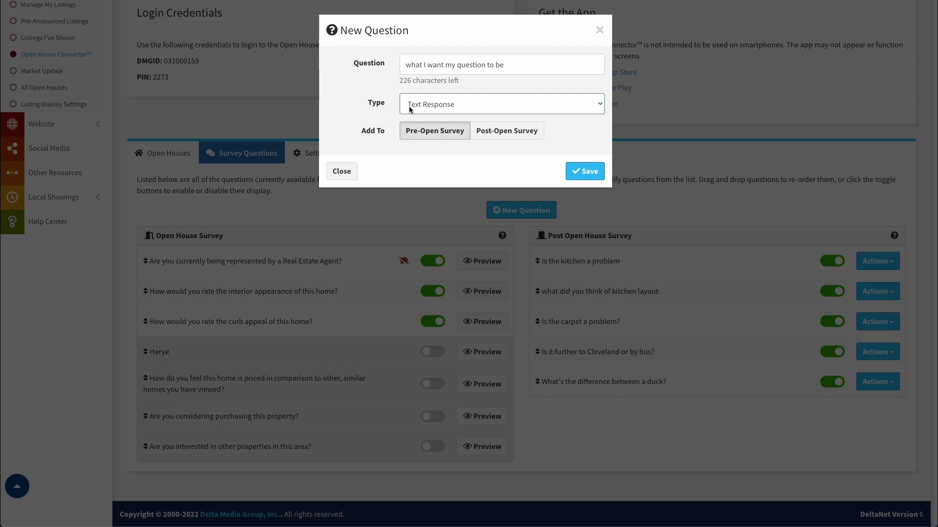
left_click(462, 102)
Step: Set the question type to Select with Allow Other on, keeping it in the Pre-Open Survey
left_click(449, 66)
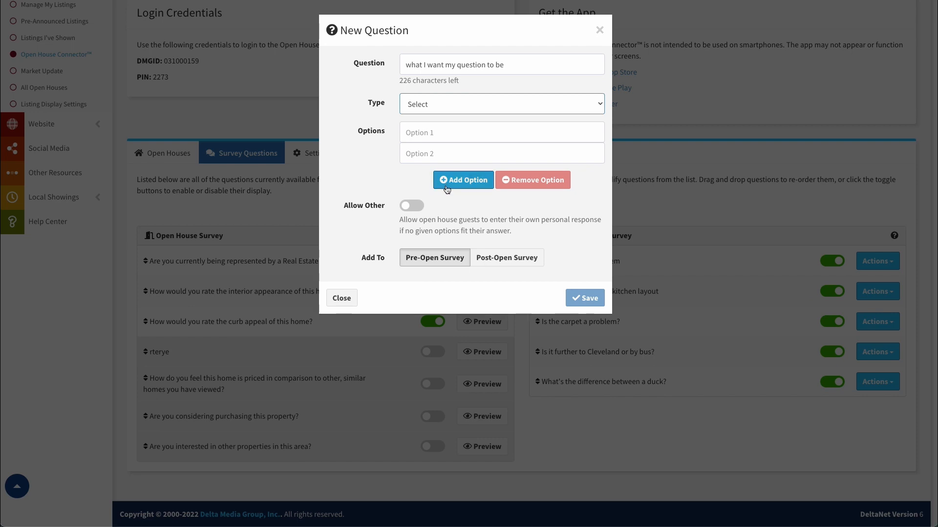
left_click(412, 207)
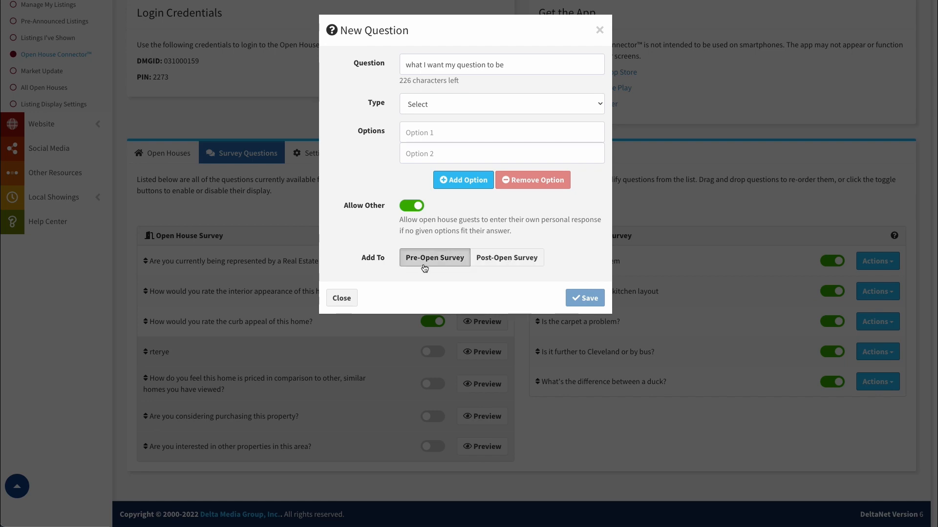
left_click(492, 261)
left_click(457, 262)
Step: Close the New Question form unsaved and drag curb appeal into the Post Open House Survey
left_click(342, 298)
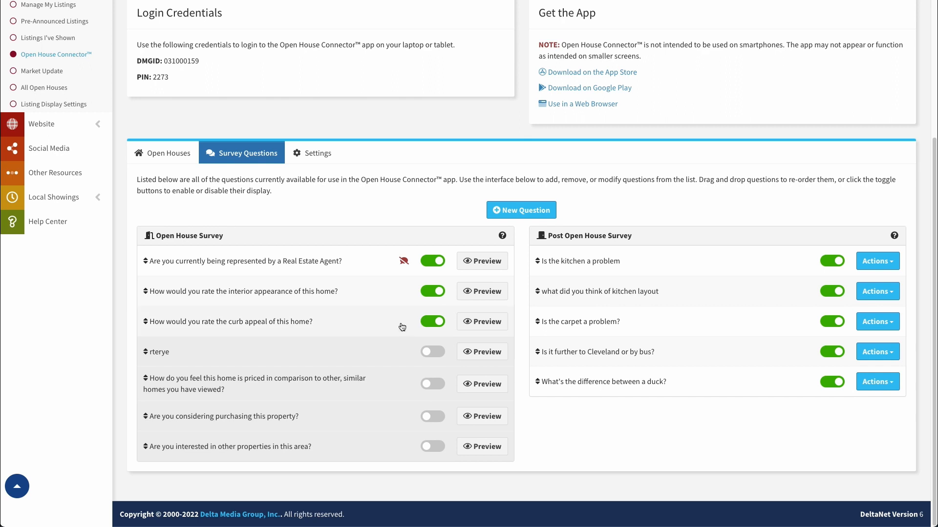
left_click_drag(337, 322, 682, 353)
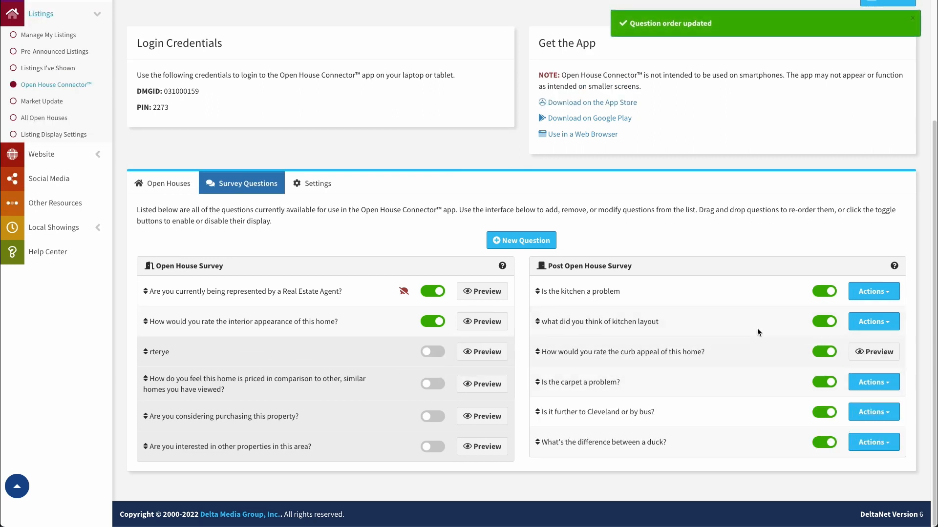
Step: Drag curb appeal back to the open house survey and open Actions for 'Is the kitchen a problem'
left_click_drag(750, 351, 347, 319)
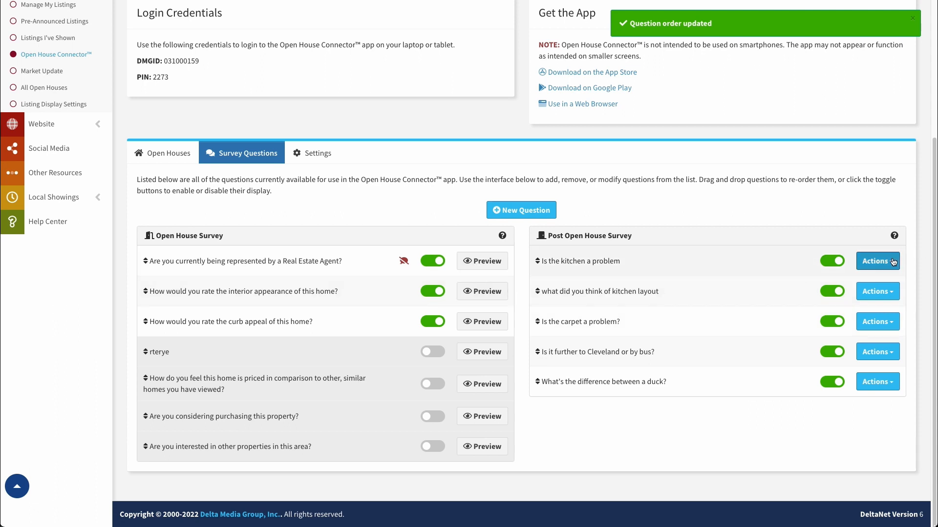
left_click(894, 261)
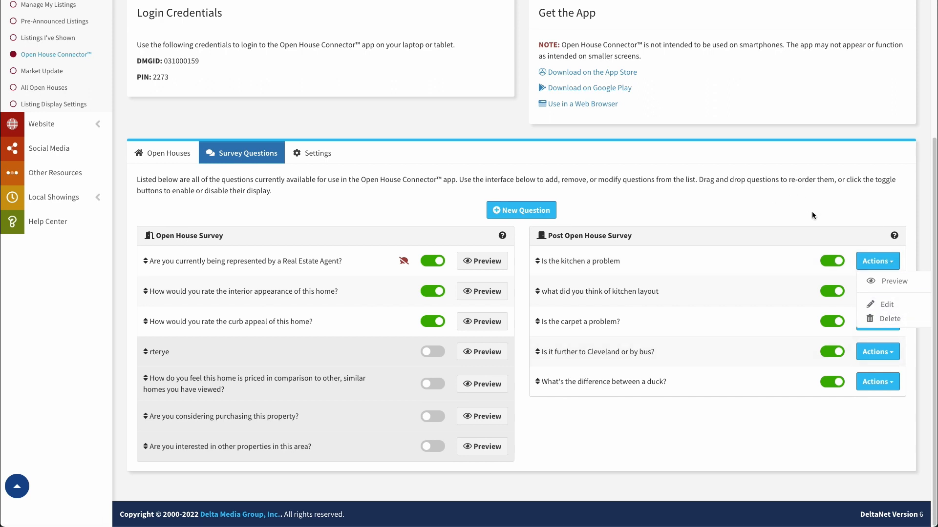
left_click(877, 262)
mouse_move(894, 236)
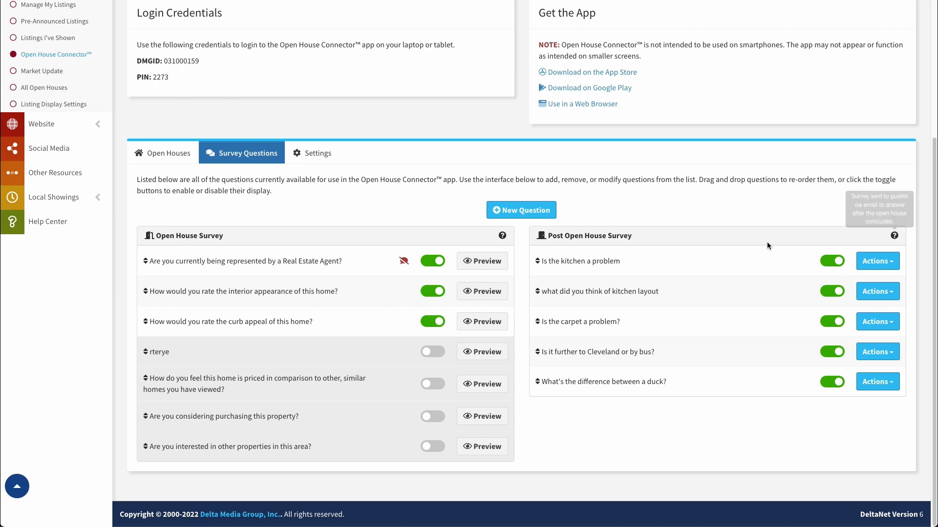
mouse_move(503, 237)
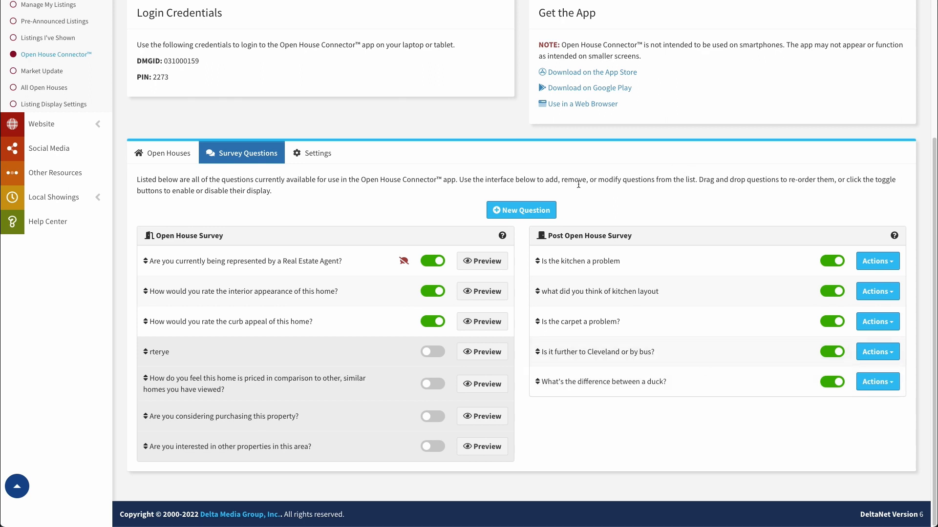
Step: On the Settings tab, cycle Phone Number through Disabled, Active and Required, ending on Active
left_click(312, 156)
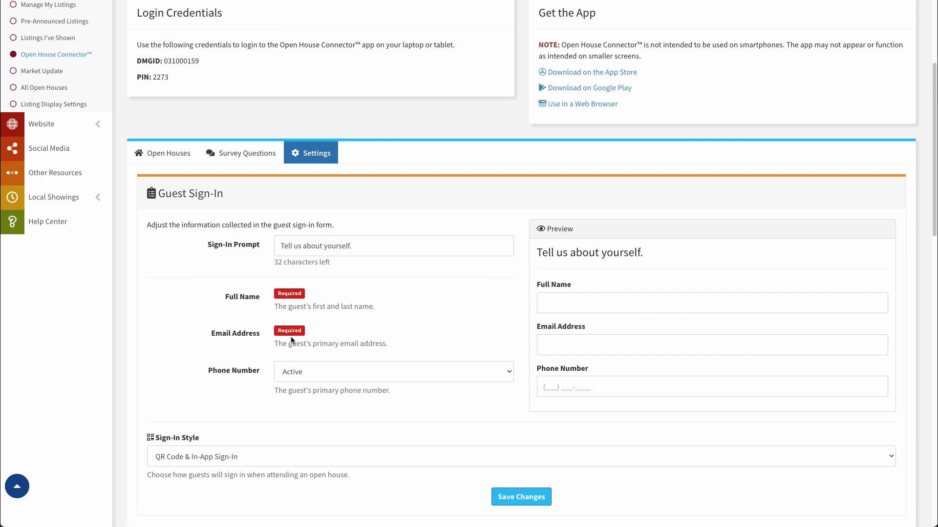
left_click(326, 375)
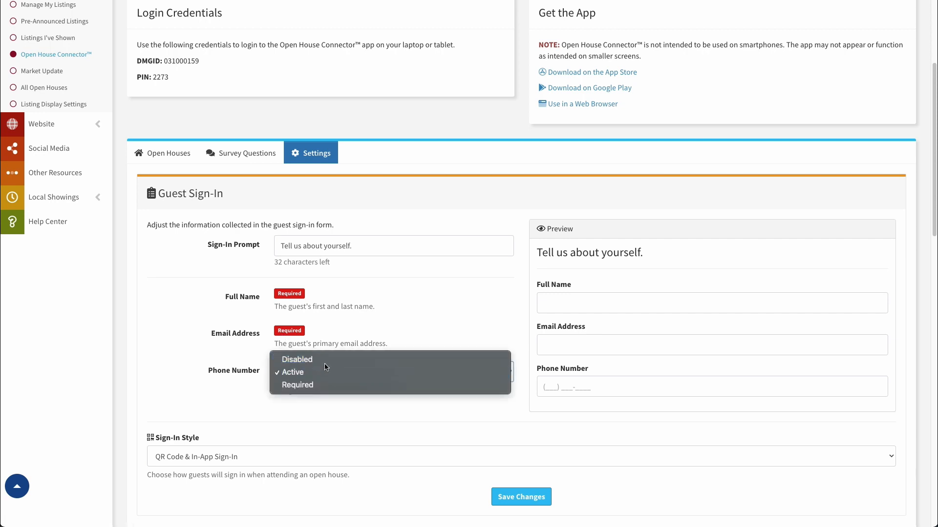
left_click(325, 360)
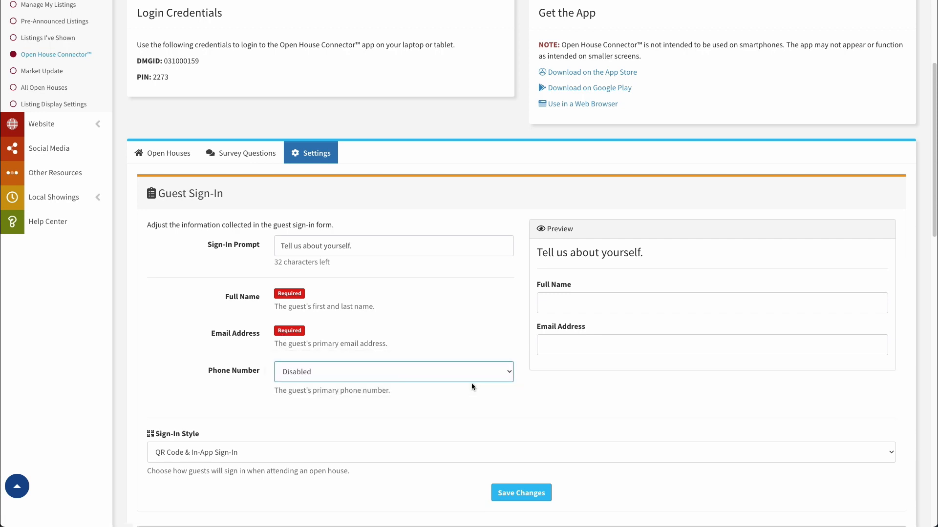
left_click(365, 373)
left_click(364, 386)
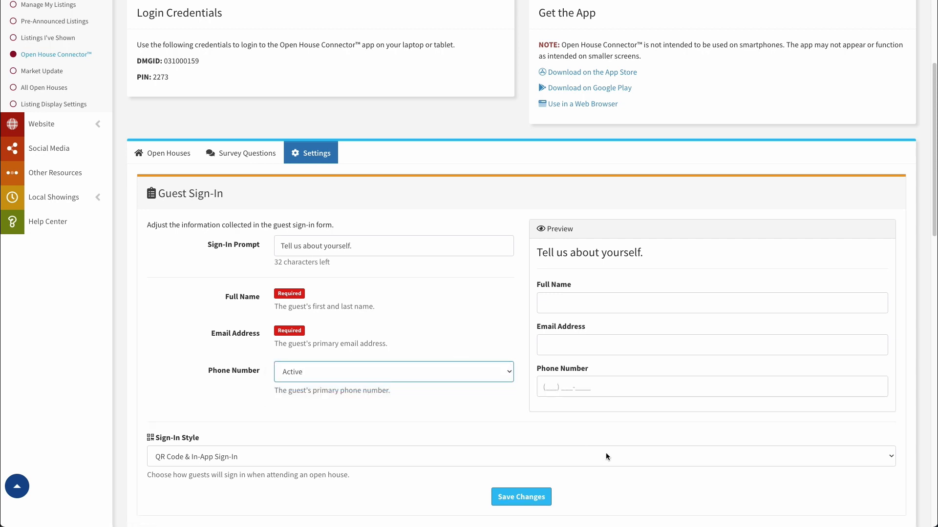
left_click(374, 370)
left_click(366, 384)
left_click(471, 377)
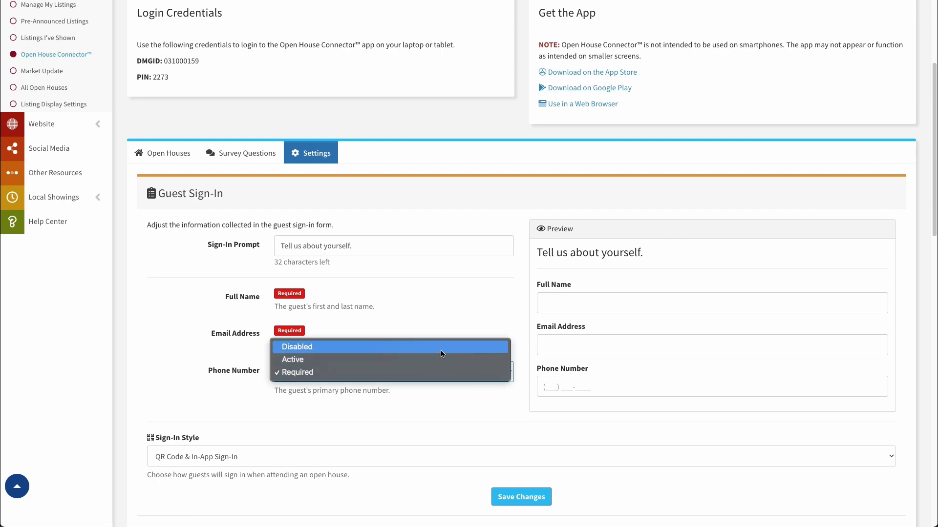
left_click(445, 348)
left_click(468, 379)
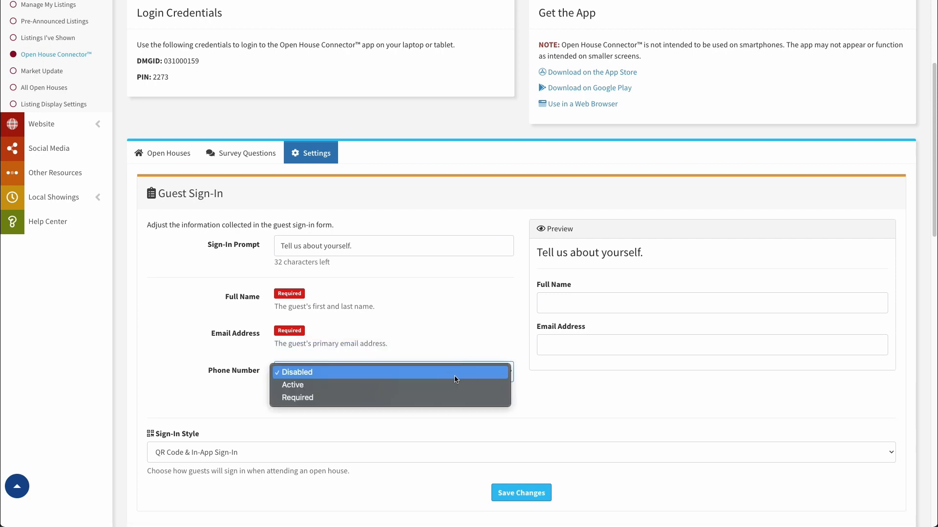
left_click(483, 384)
scroll(349, 403, "down", 3)
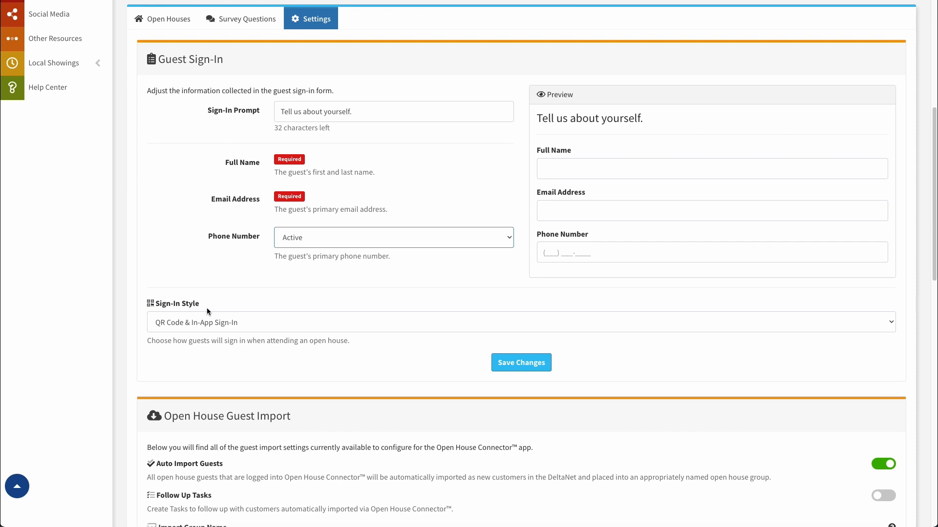
Step: Try the In-App Only and QR Code Only sign-in styles, keep QR Code & In-App Sign-In, and save
left_click(226, 322)
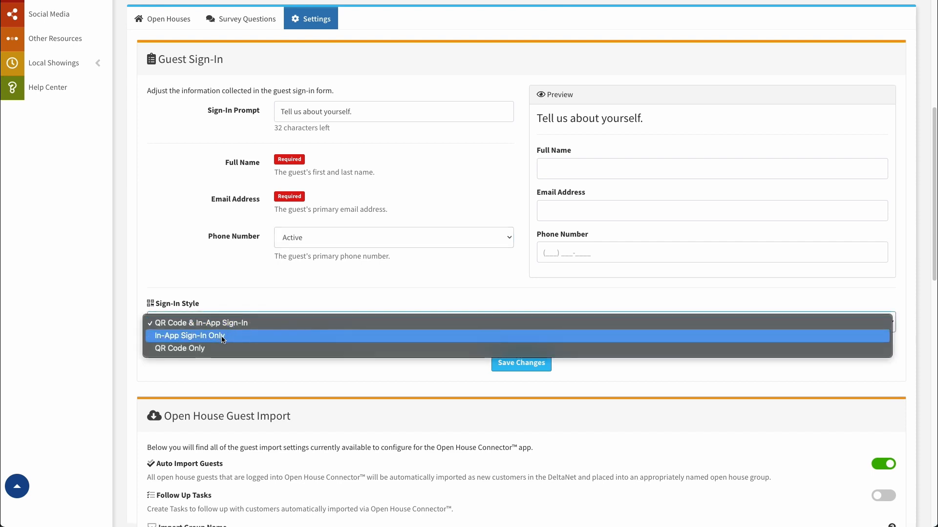
left_click(222, 336)
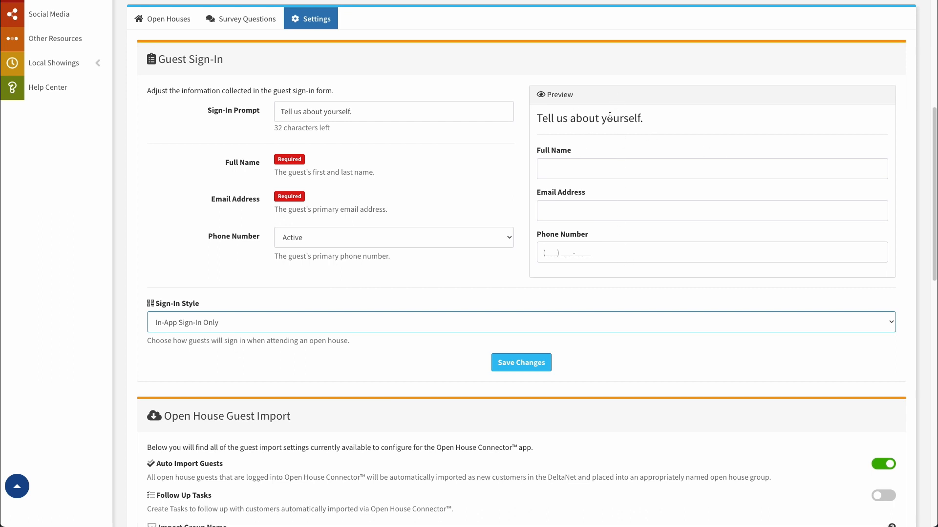
left_click(234, 329)
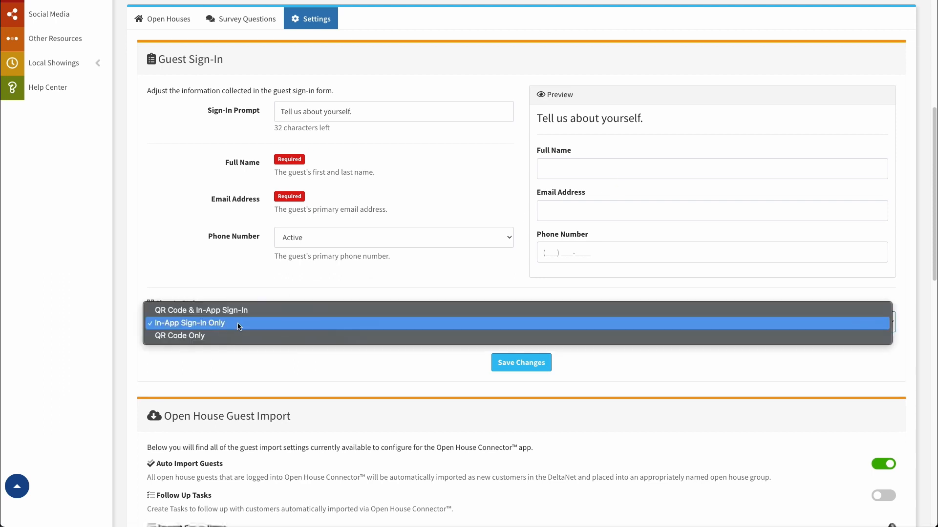
left_click(233, 311)
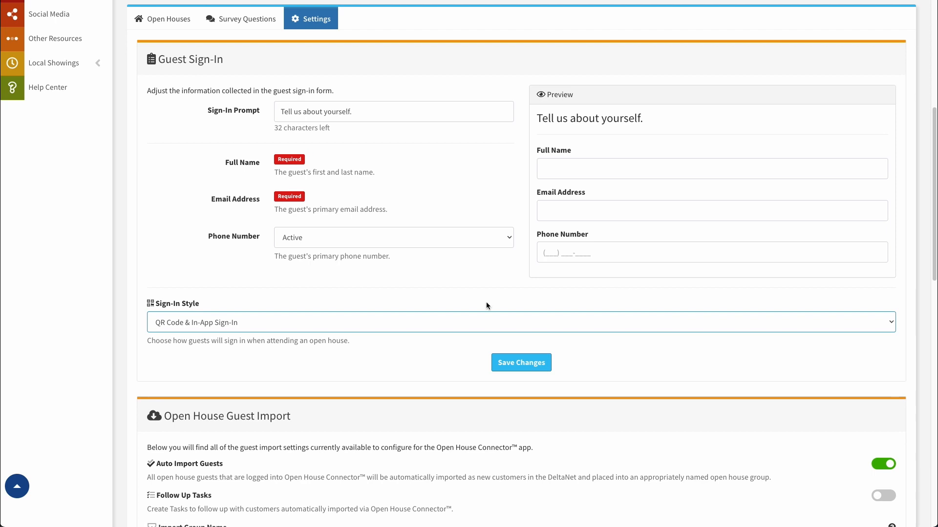
left_click(236, 322)
left_click(281, 351)
left_click(230, 327)
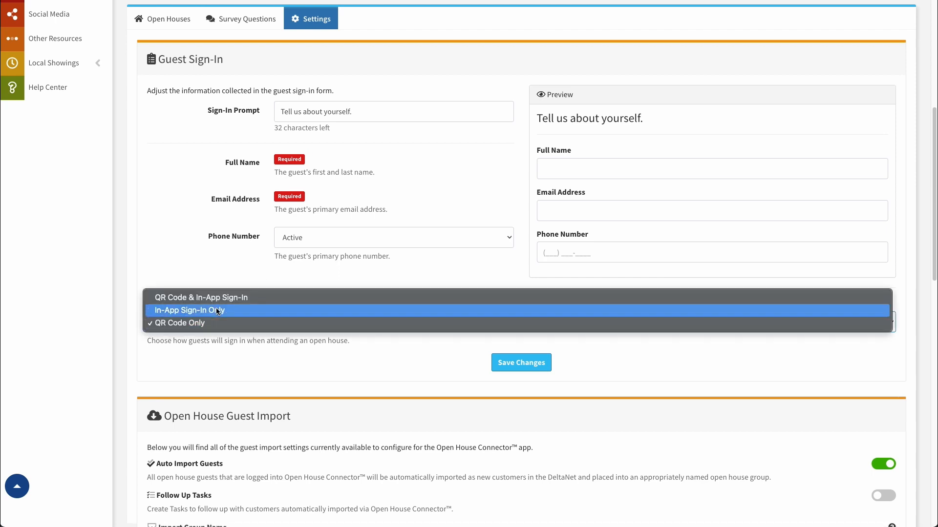
left_click(214, 297)
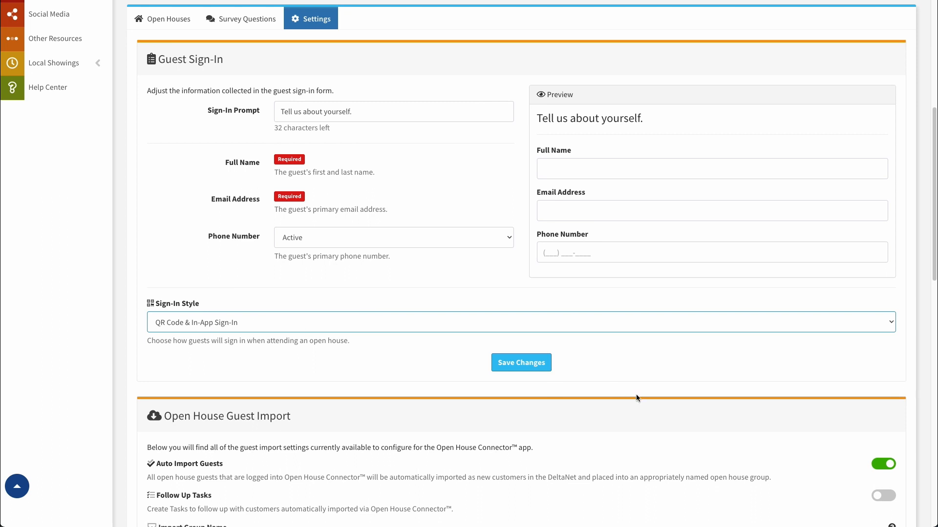
left_click(518, 364)
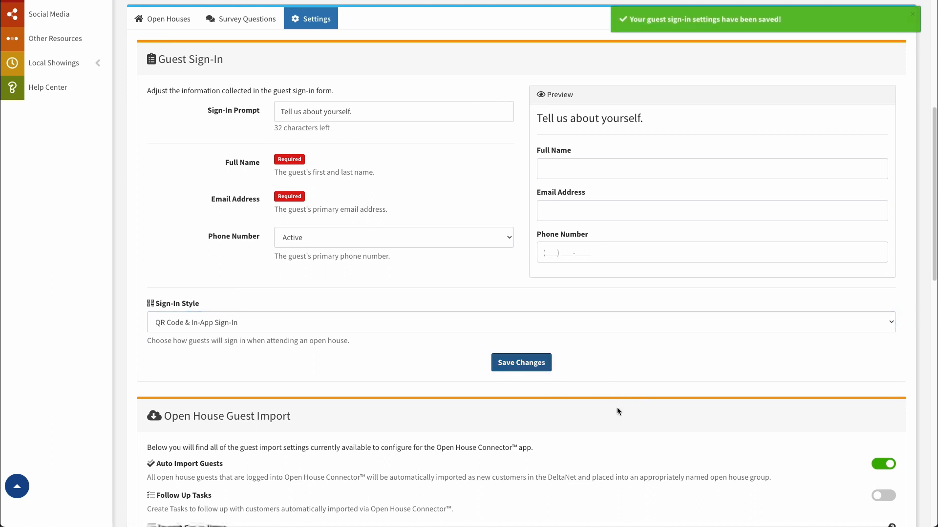
Step: Toggle Auto Import Guests off and back on, then enable Follow Up Tasks for imported guests
scroll(422, 360, "down", 5)
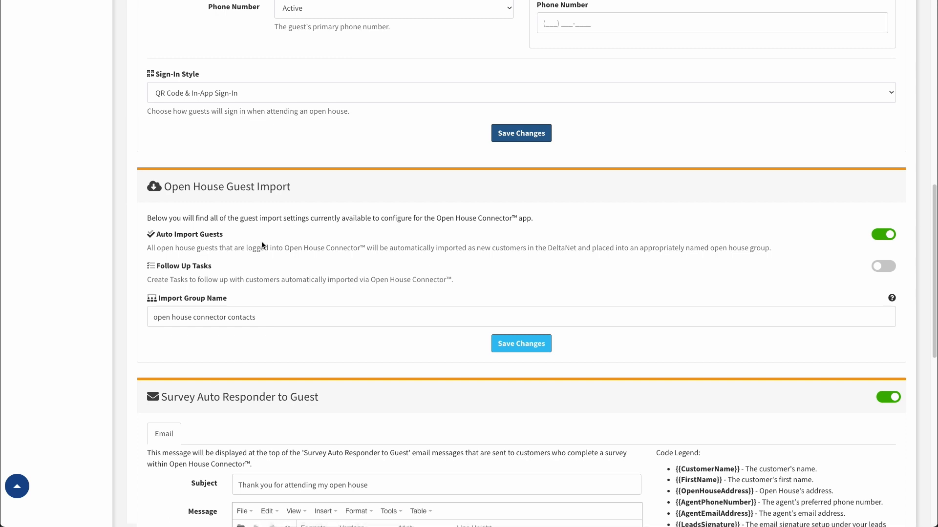
left_click(890, 235)
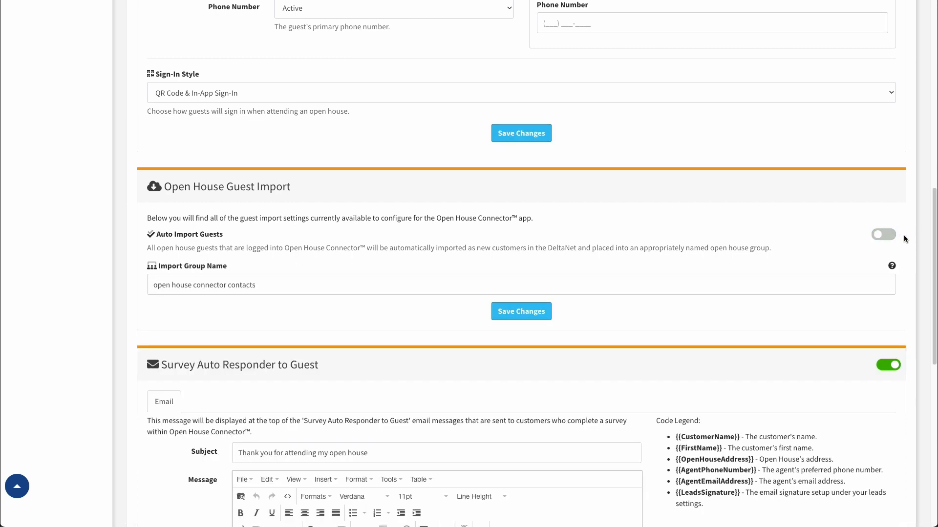
left_click(883, 235)
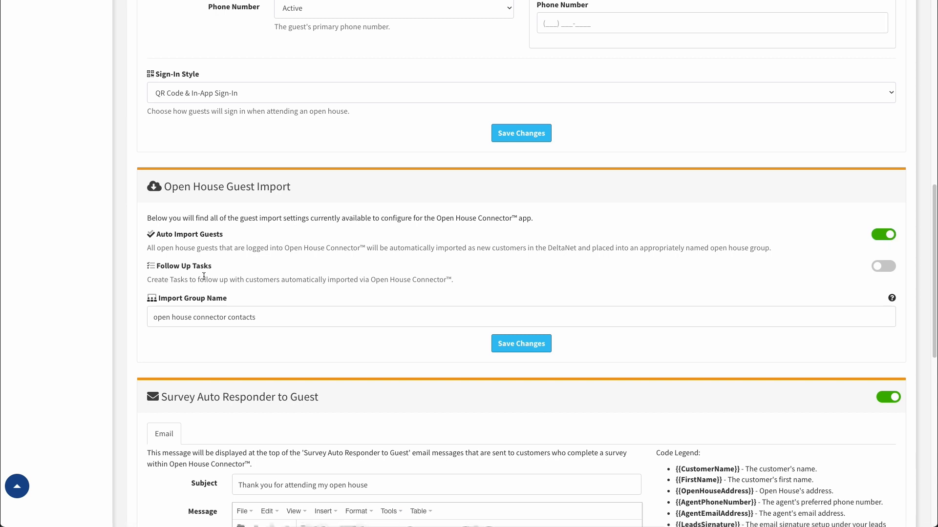
left_click(895, 271)
Step: Leave the import group name 'open house connector contacts' unchanged and switch Follow Up Tasks off
double_click(168, 318)
left_click_drag(169, 318, 314, 316)
left_click(314, 317)
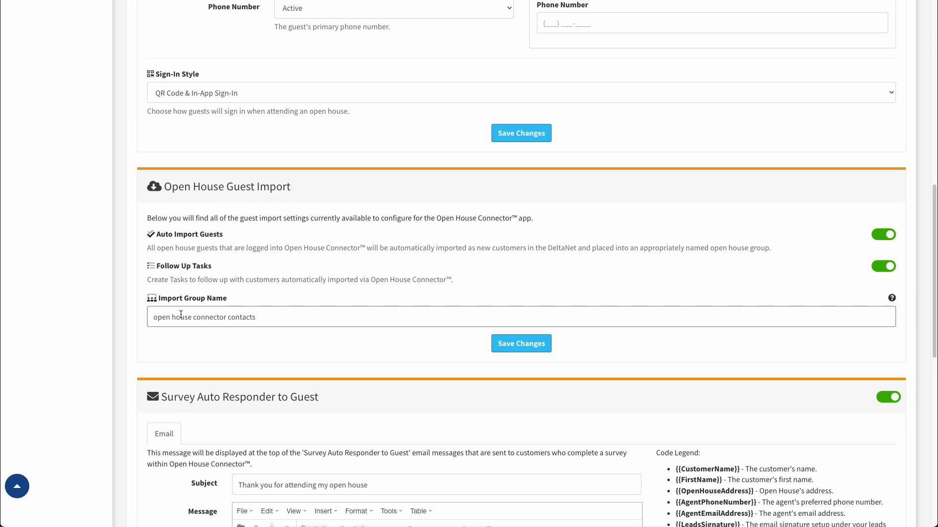
left_click_drag(151, 317, 267, 312)
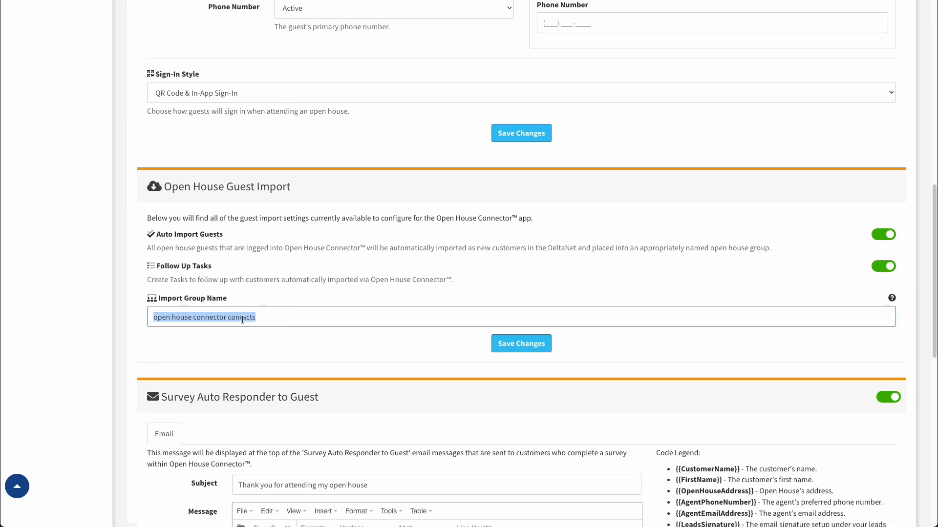
left_click(266, 318)
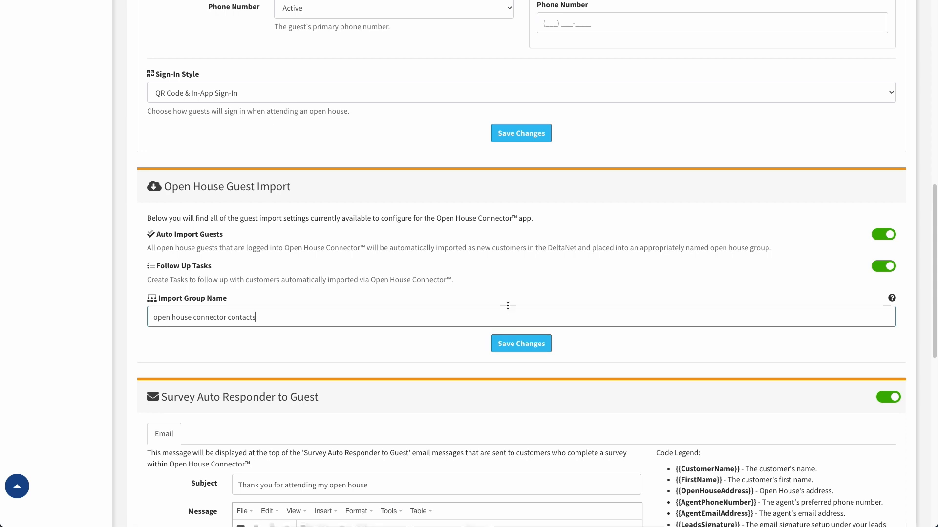
left_click(883, 266)
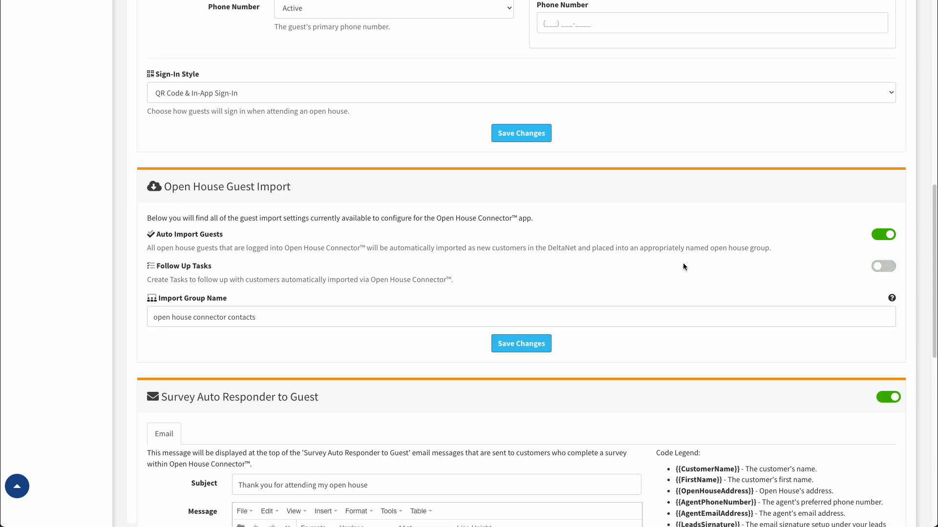
scroll(593, 320, "down", 5)
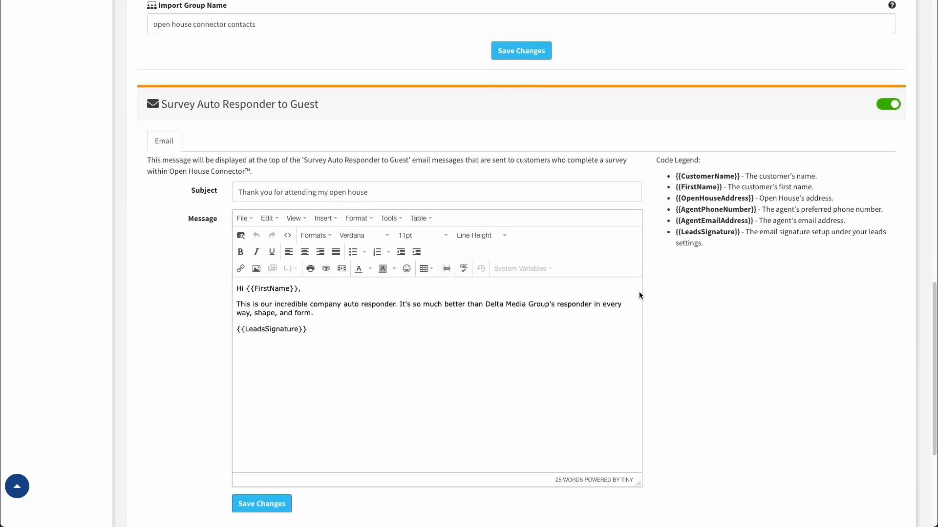
scroll(654, 293, "down", 2)
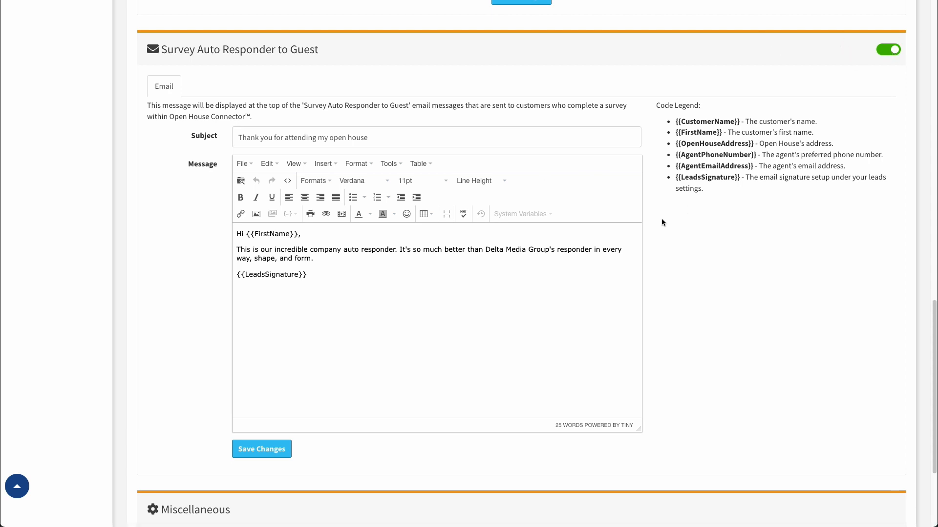
scroll(662, 223, "down", 3)
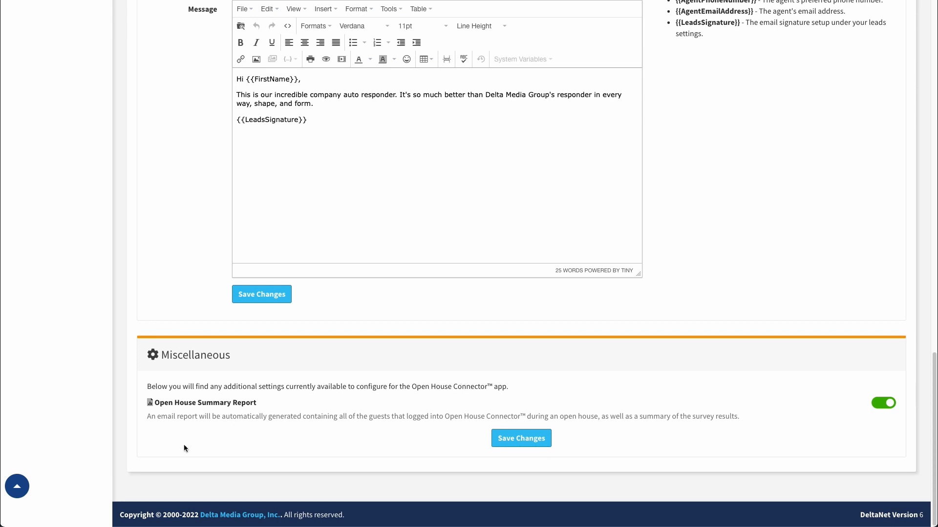
scroll(178, 436, "up", 20)
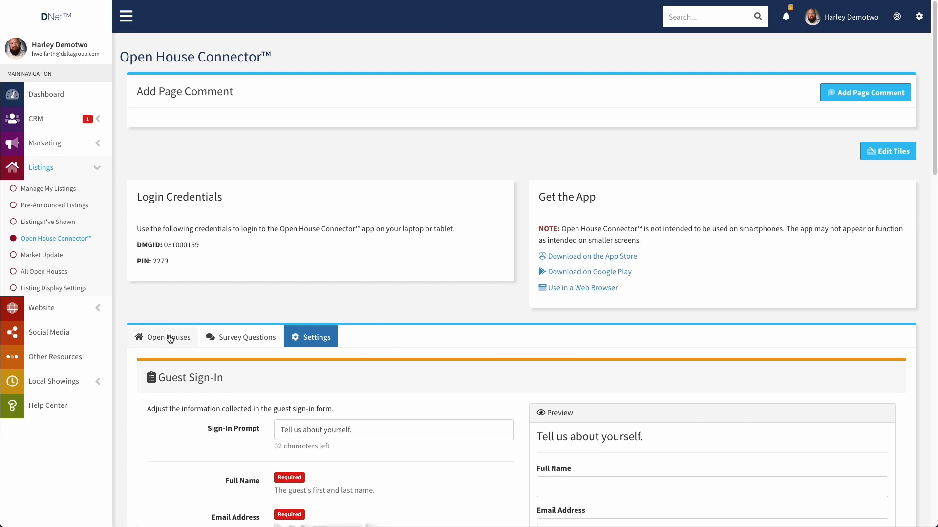
Step: Launch Open House Connector through the 'Use in a Web Browser' link under Get the App
left_click(566, 289)
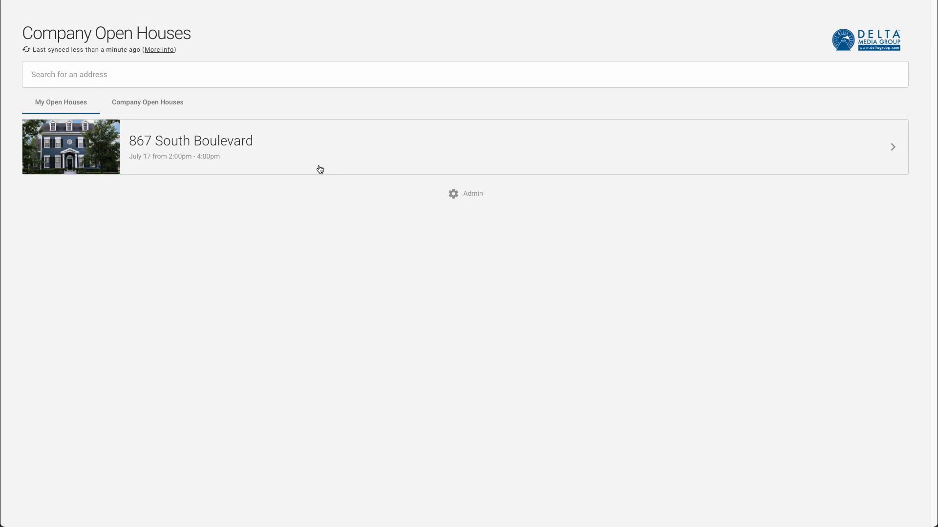
Step: Log out of Open House Connector from the Admin panel and confirm the logout
left_click(468, 194)
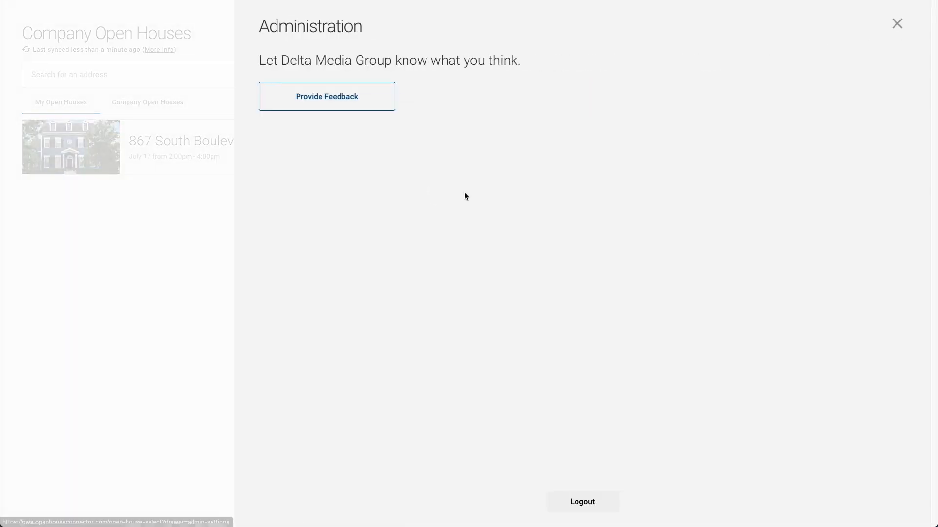
left_click(582, 502)
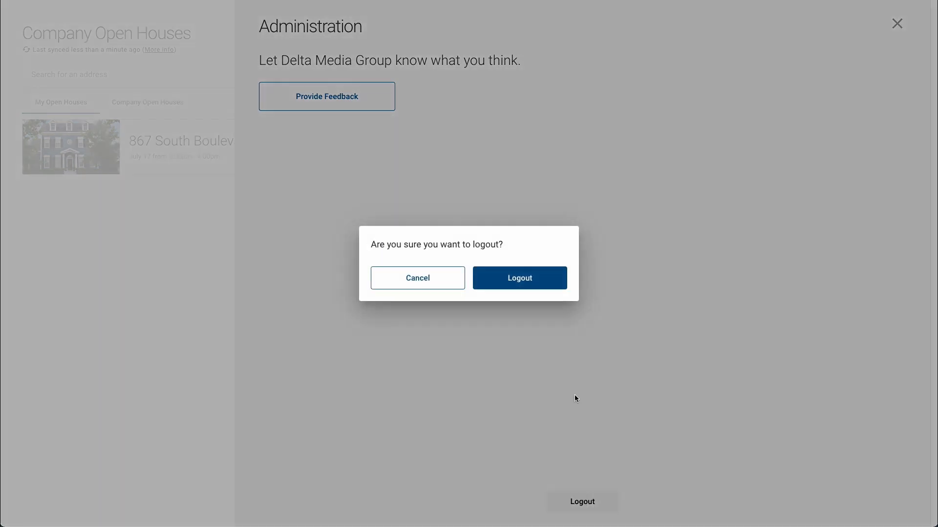
left_click(527, 286)
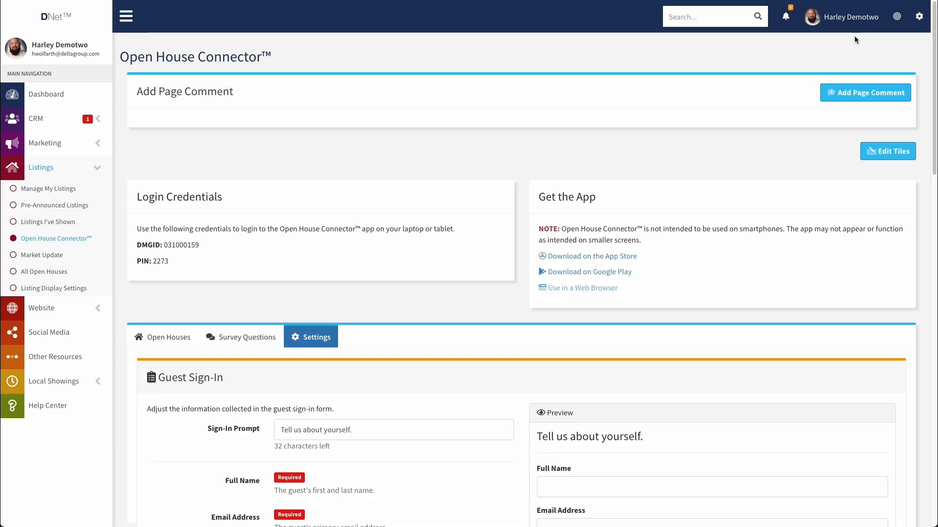
Step: Open the Profile page from the user-name menu and scroll through it to check the sign-in email
left_click(853, 20)
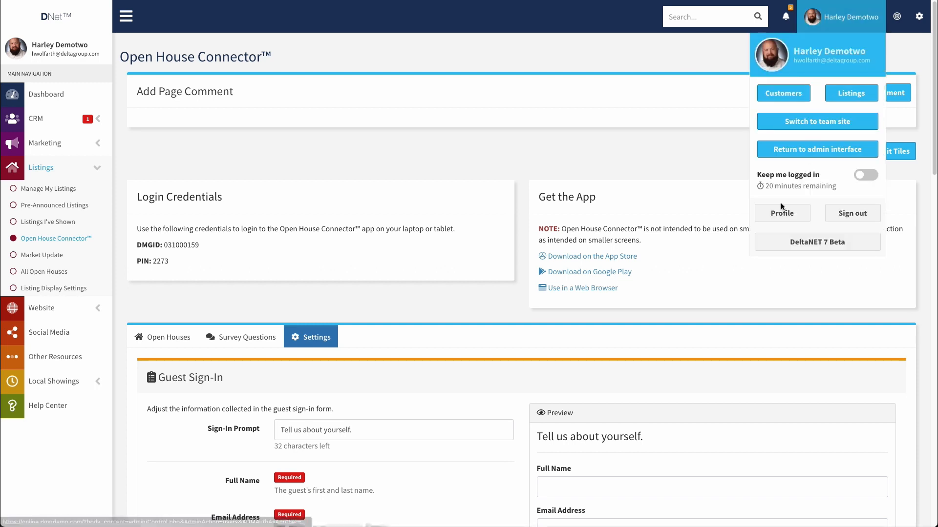
left_click(793, 215)
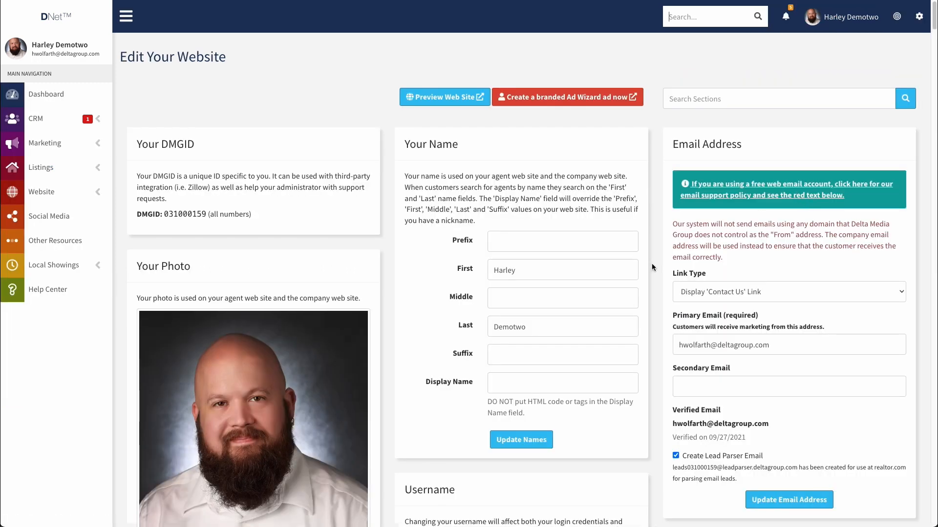
scroll(652, 263, "down", 4)
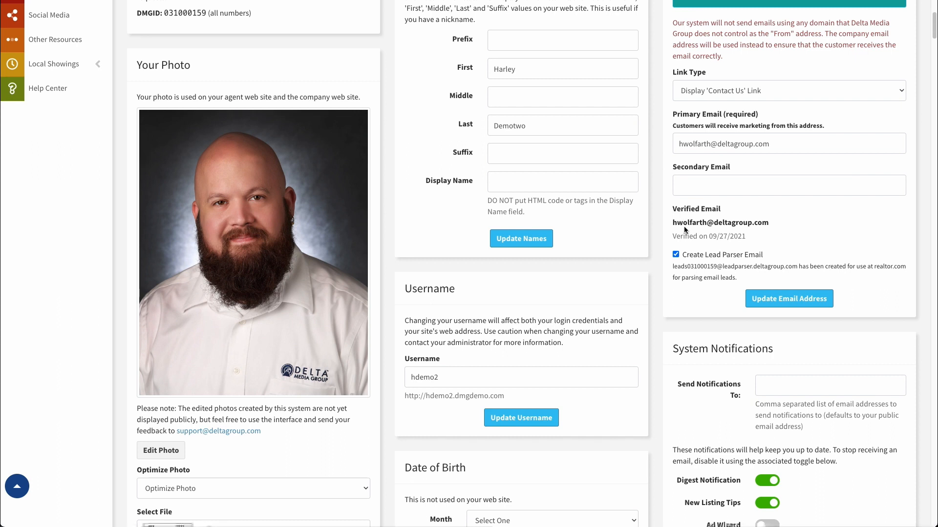
scroll(759, 219, "up", 1)
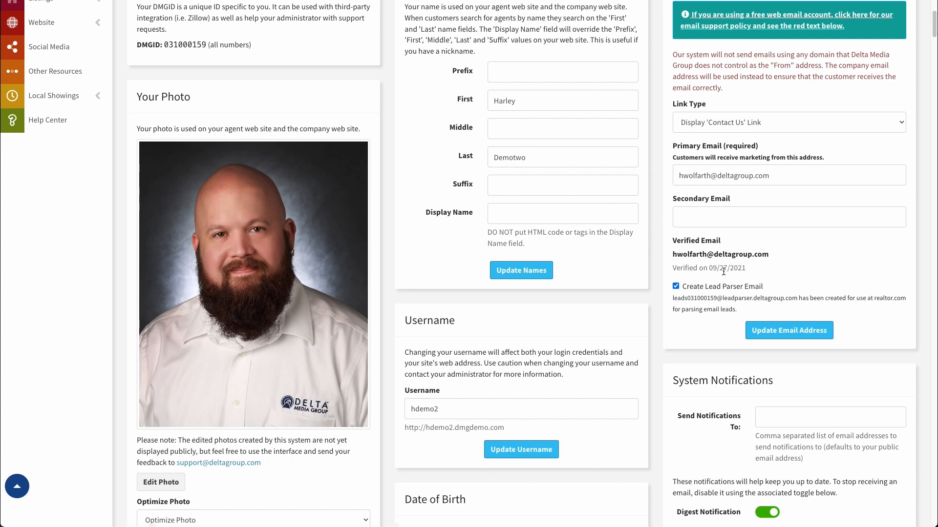
scroll(716, 265, "down", 10)
scroll(716, 263, "down", 10)
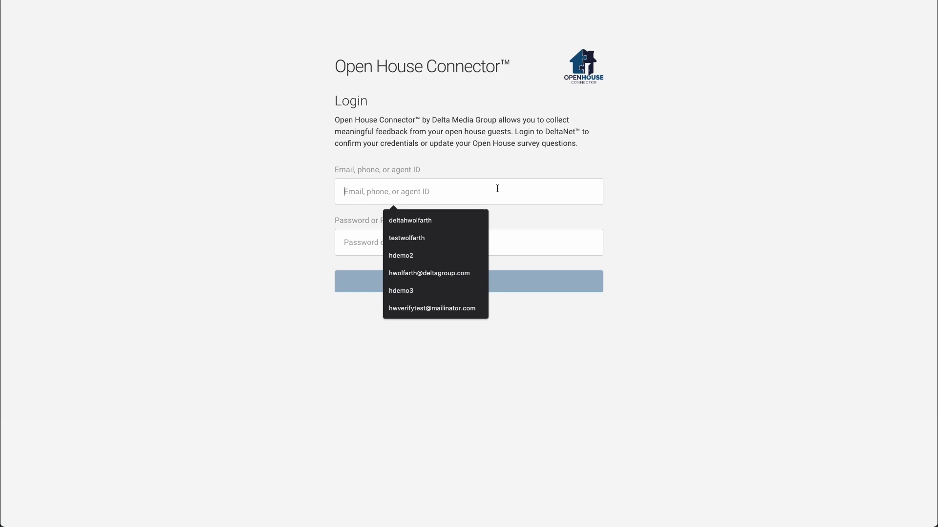
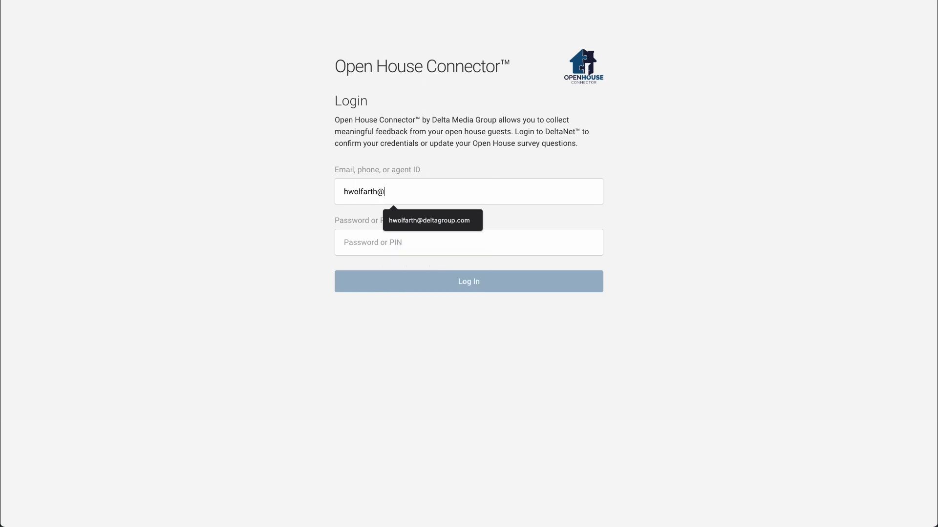
Step: Log in to Open House Connector with the agent's email and password, declining to save the password
key("Tab")
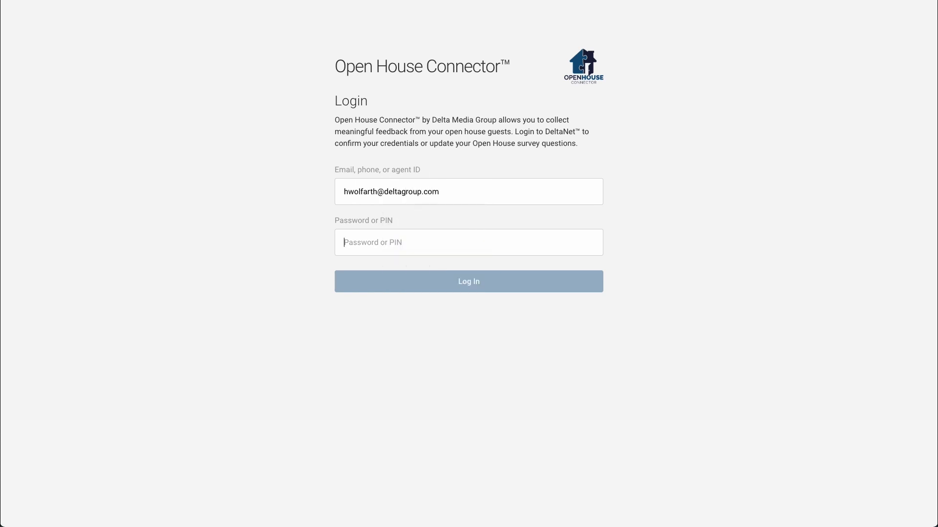
type("•••")
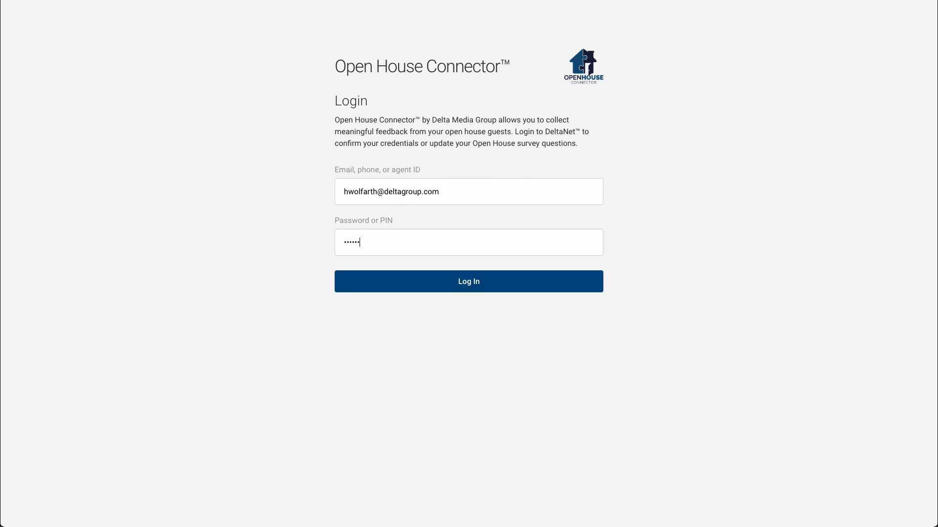
type("•••••••••••")
left_click(492, 280)
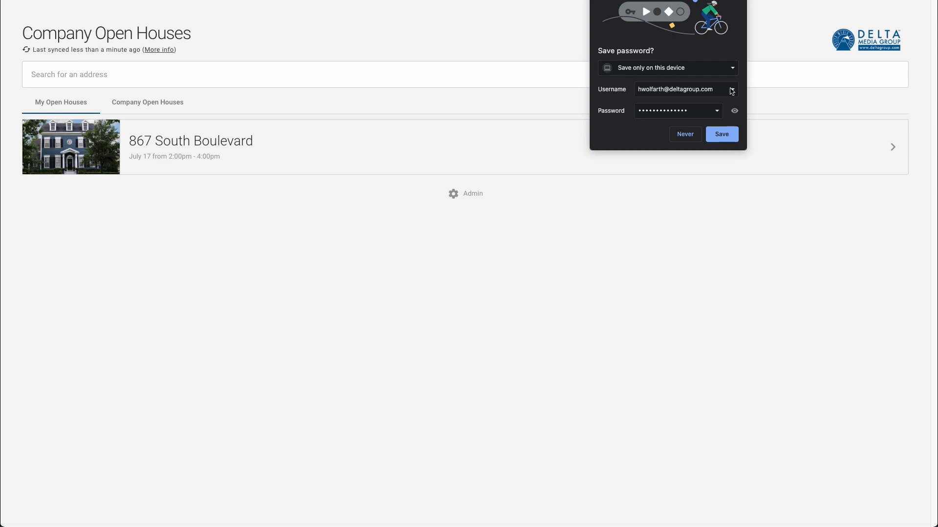
left_click(738, 1)
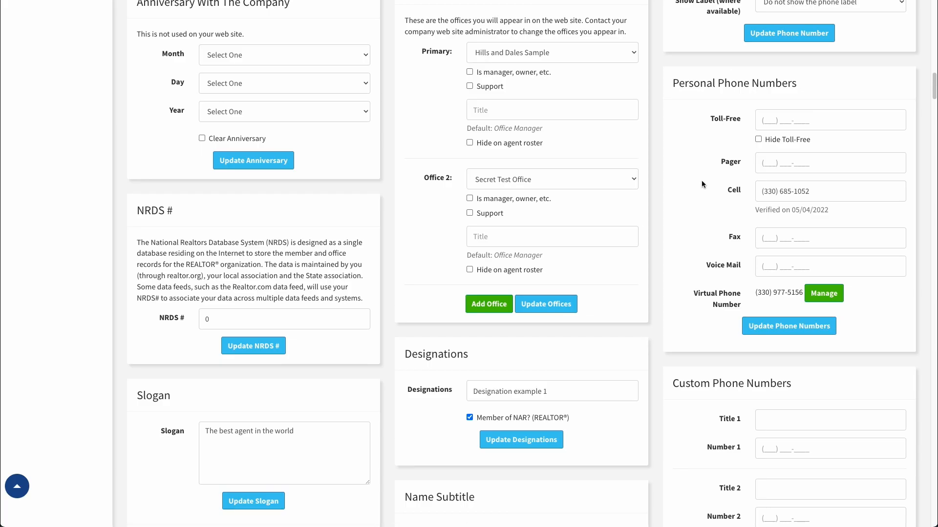
Step: Expand Listings in the sidebar and go to the Open House Connector™ page
scroll(702, 180, "up", 15)
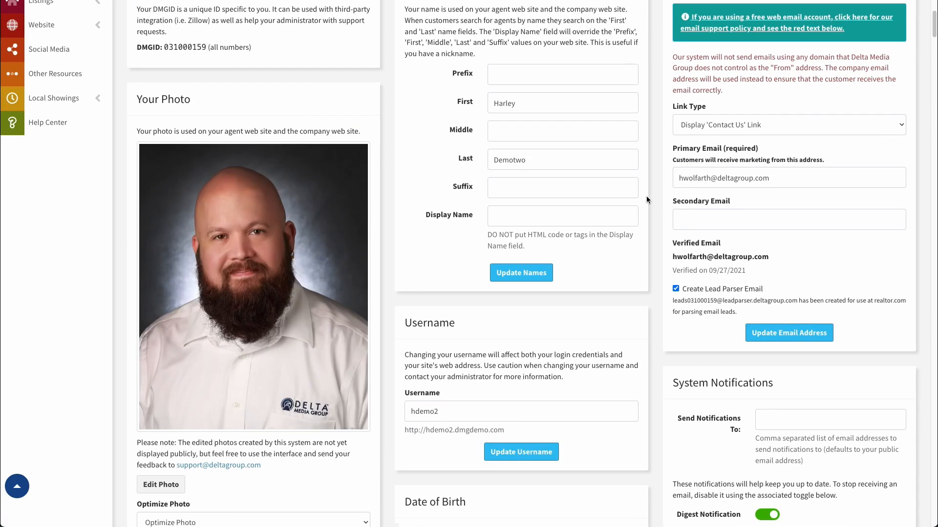
scroll(647, 196, "up", 3)
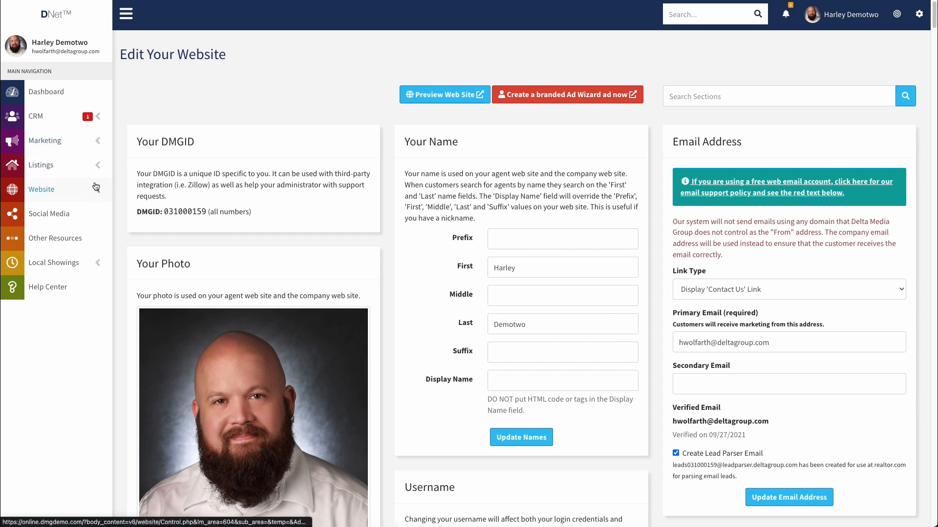
left_click(95, 166)
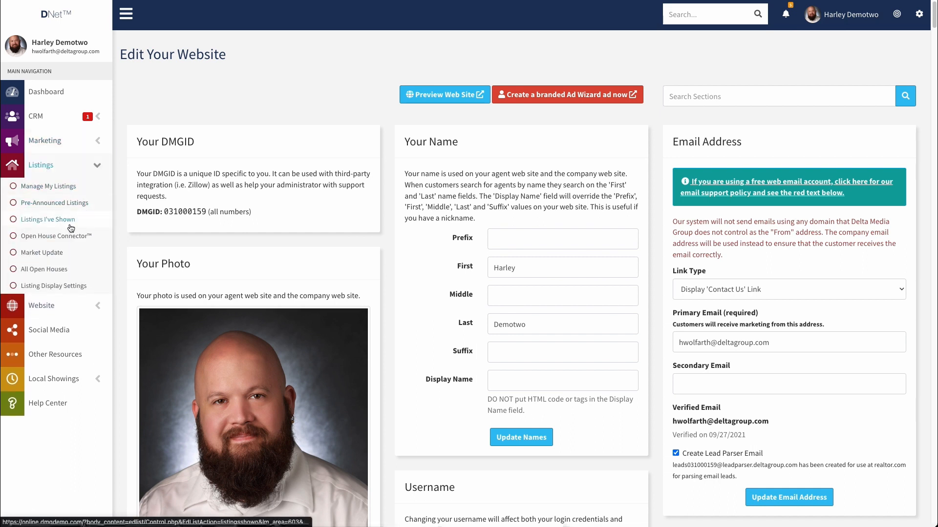
left_click(59, 236)
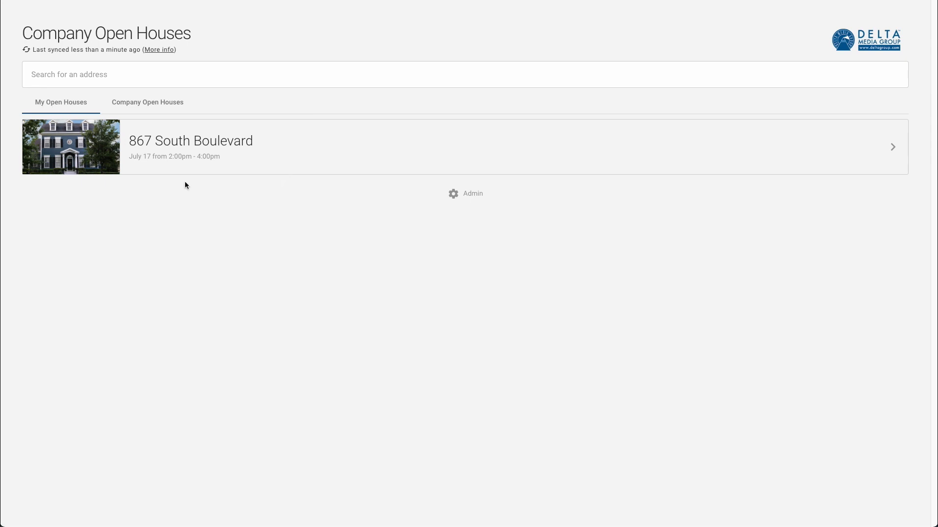
left_click(144, 103)
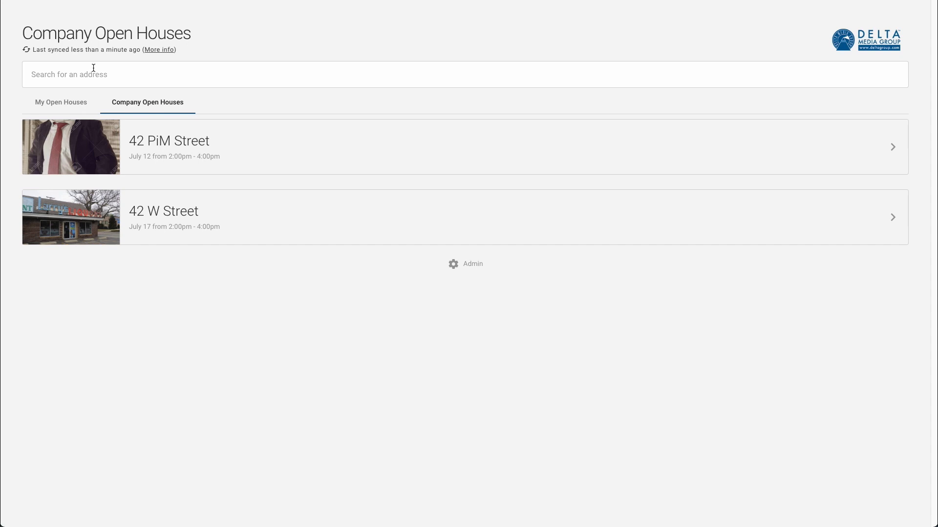
left_click(65, 104)
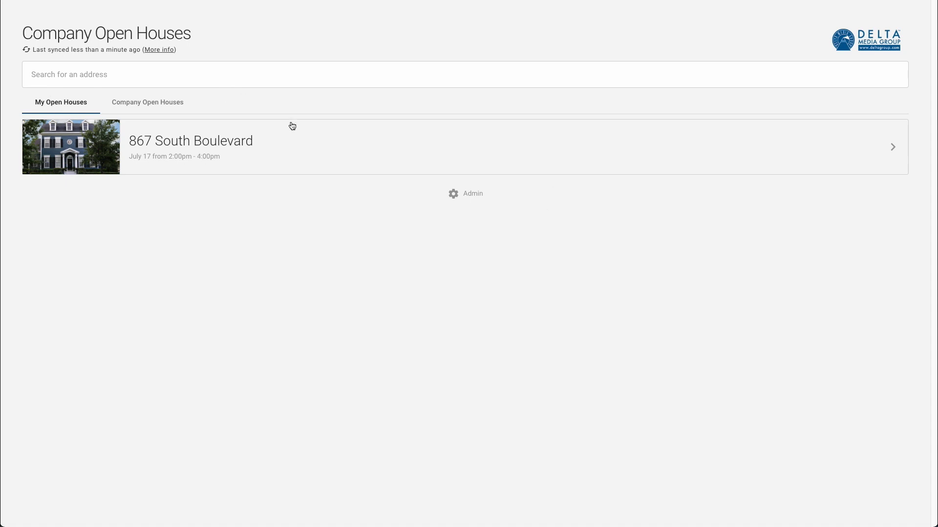
left_click(303, 144)
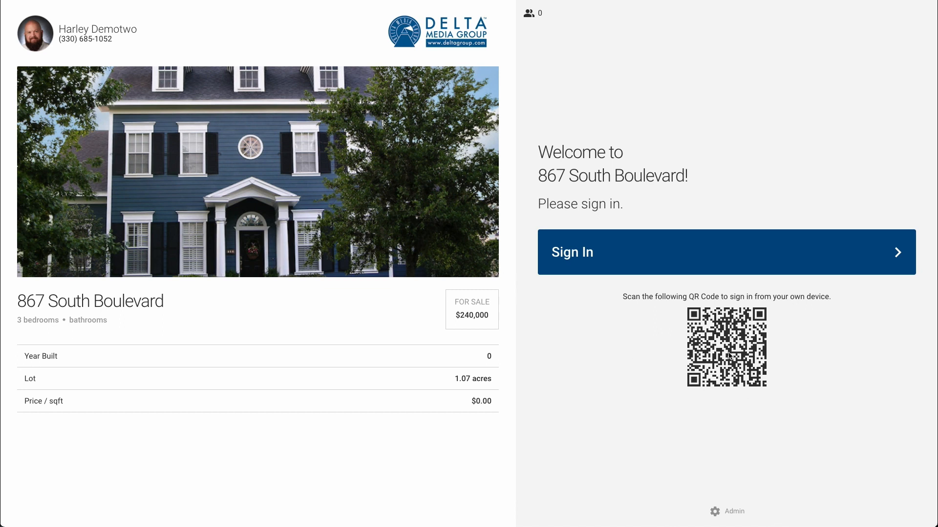
Step: Start a new guest sign-in and enter the guest's full name
mouse_move(718, 347)
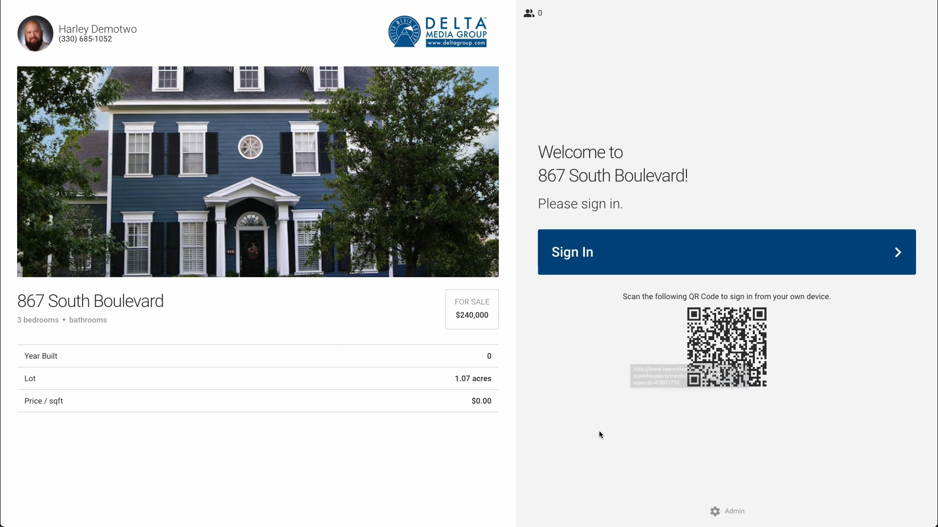
left_click(606, 252)
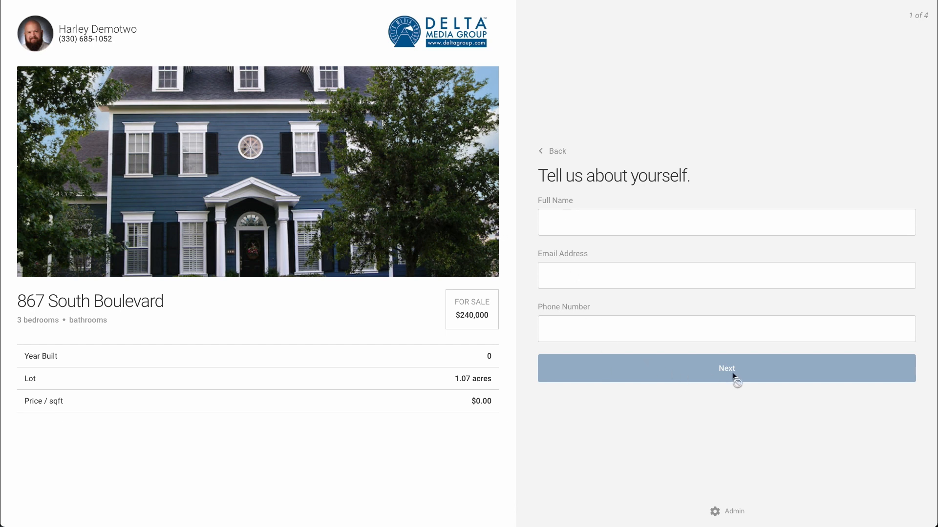
left_click(573, 220)
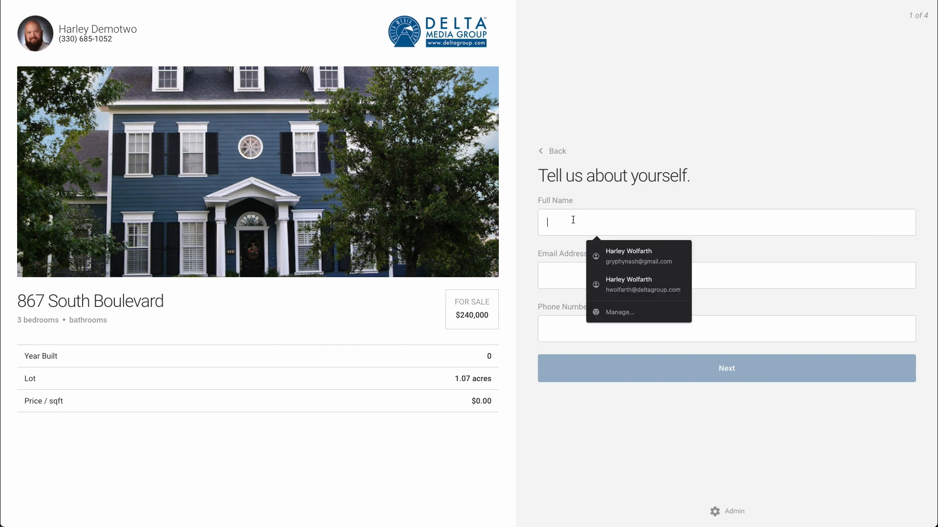
type("OHC")
key("Tab")
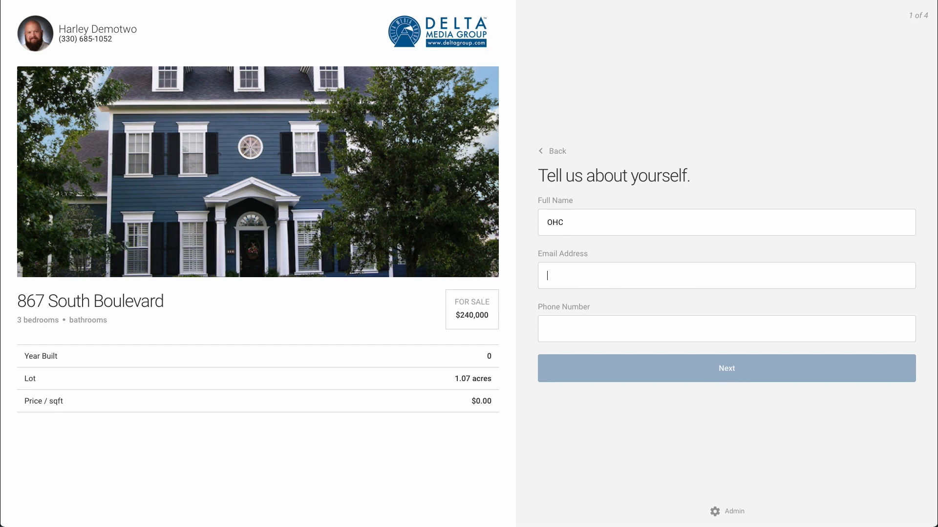
key("shift+Tab")
key("End")
type("Guest")
Step: Enter the guest's e-mail address, fixing a typo, and continue to the next survey page
key("Tab")
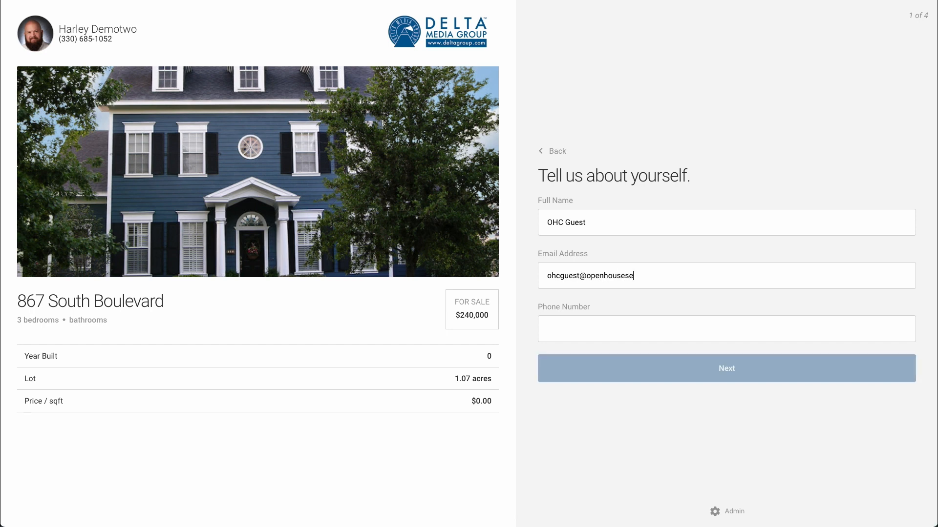
type(".com")
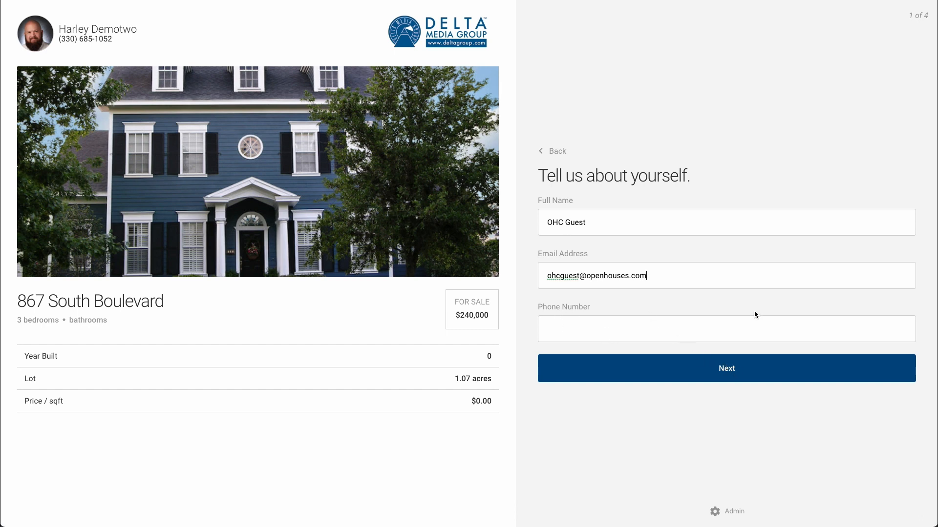
left_click(730, 367)
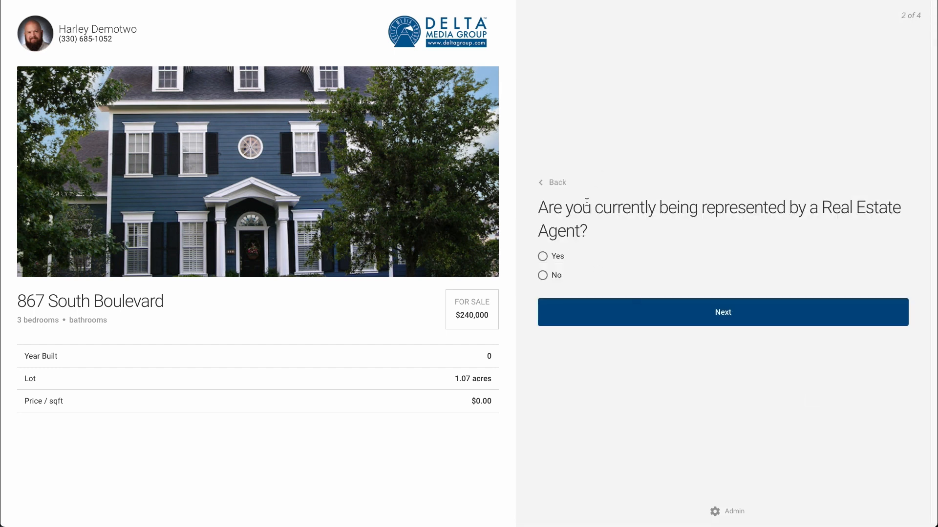
Step: Answer the survey with no agent, Average interior and Good curb appeal, submit it and finish
left_click(543, 275)
left_click(726, 315)
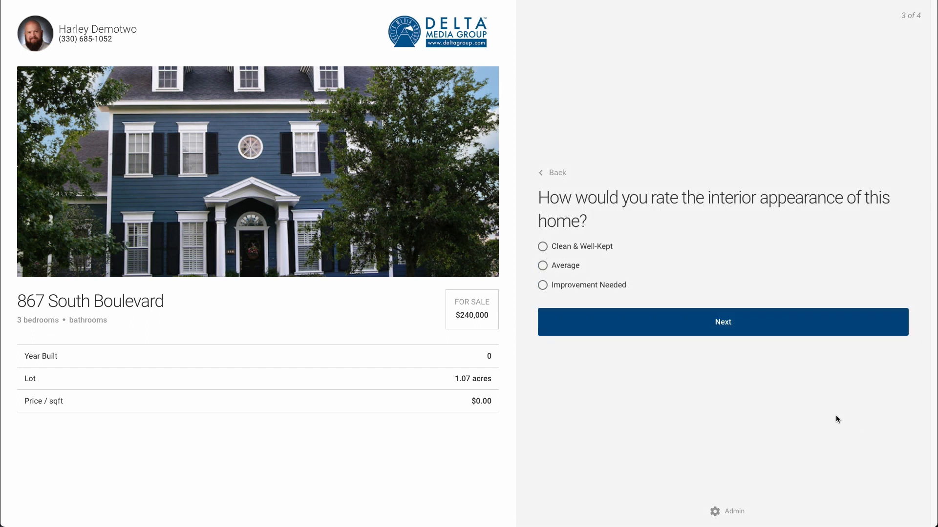
left_click(542, 266)
left_click(670, 320)
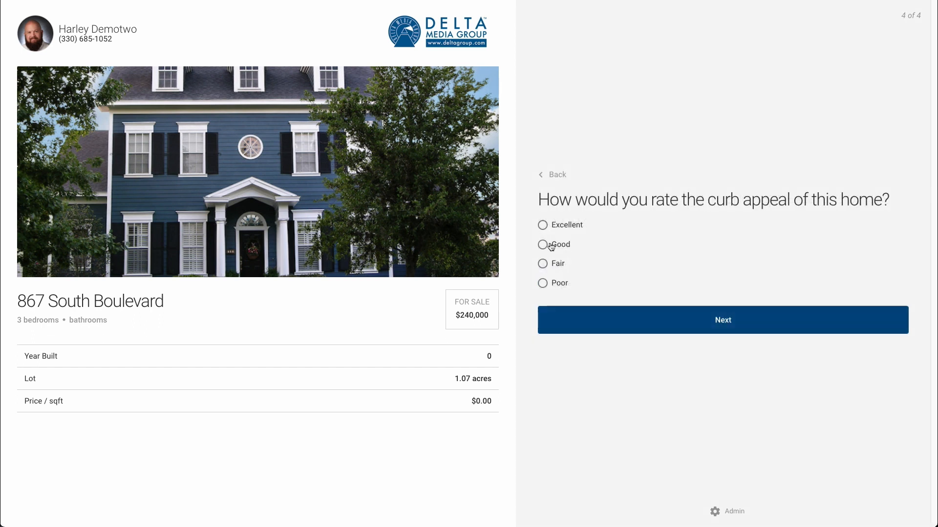
left_click(551, 245)
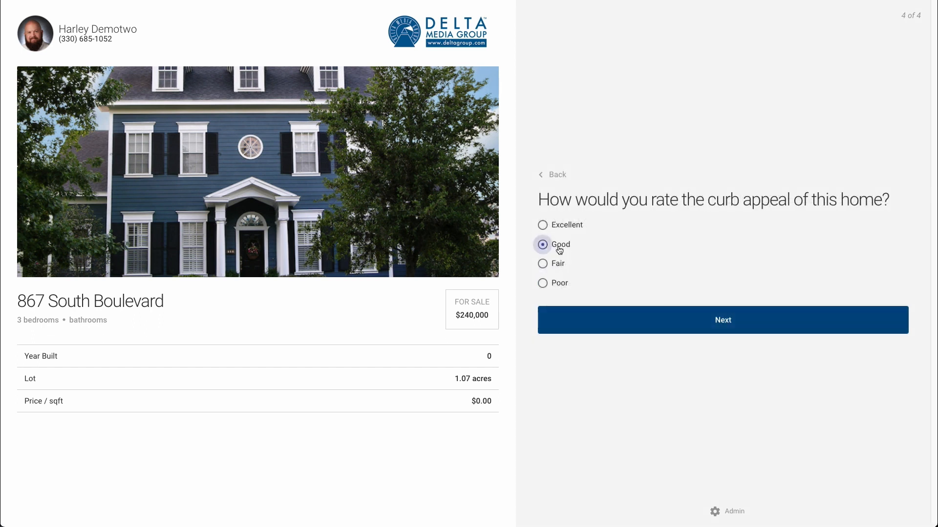
left_click(719, 325)
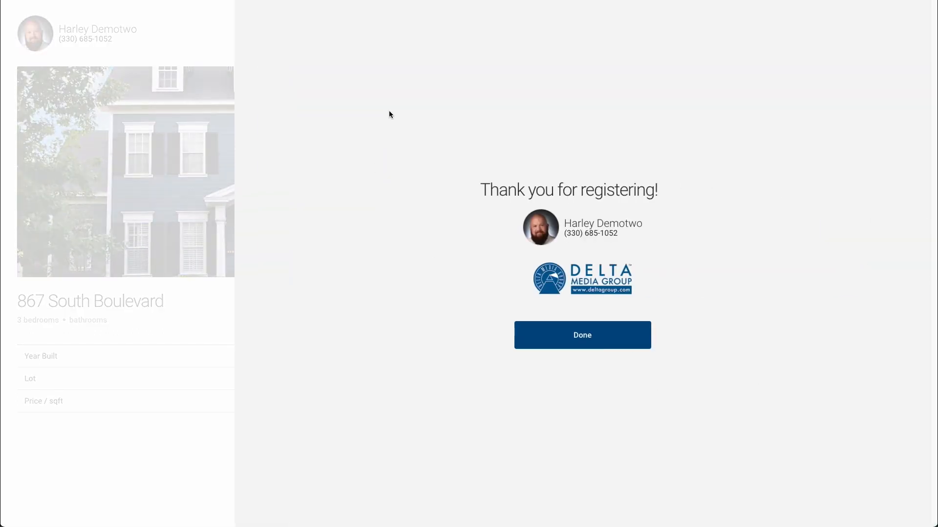
left_click(582, 336)
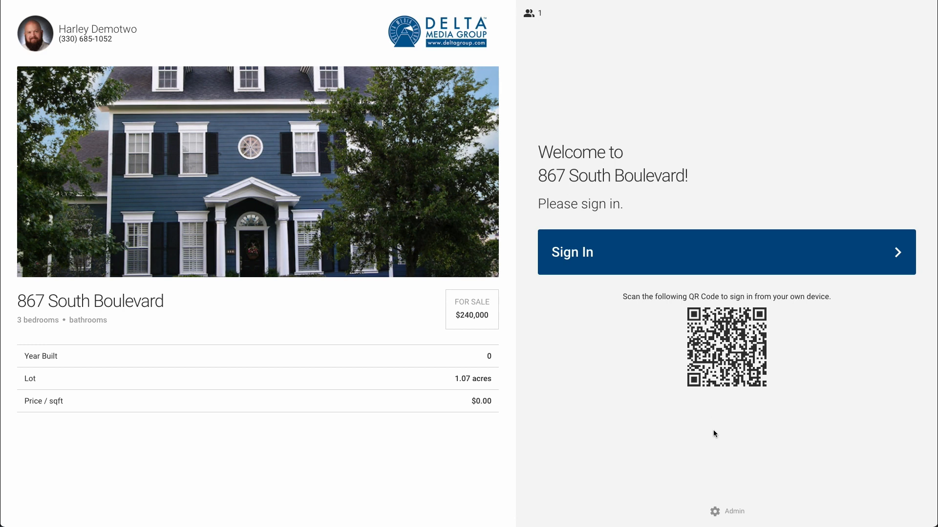
Step: Request Admin Dashboard access and try logging in with the admin password or PIN
left_click(731, 512)
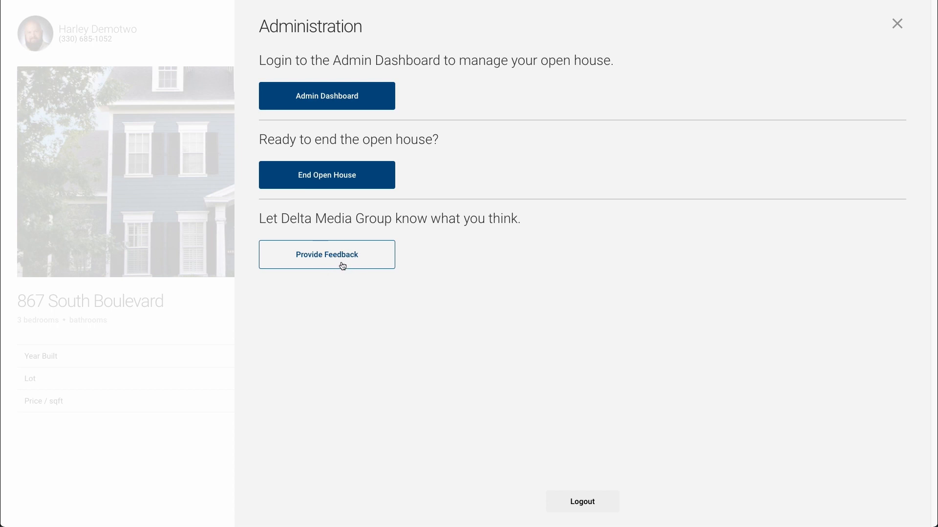
left_click(337, 97)
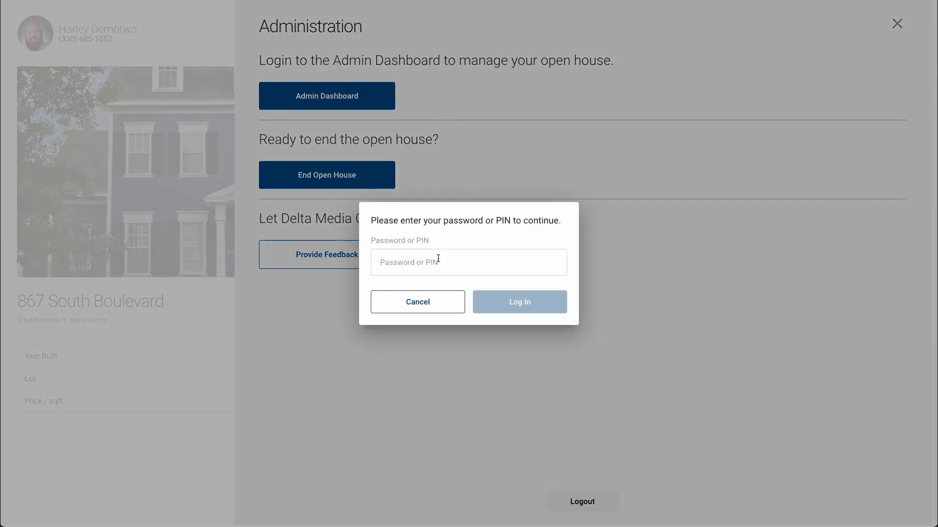
left_click(421, 264)
type("•••••••••••")
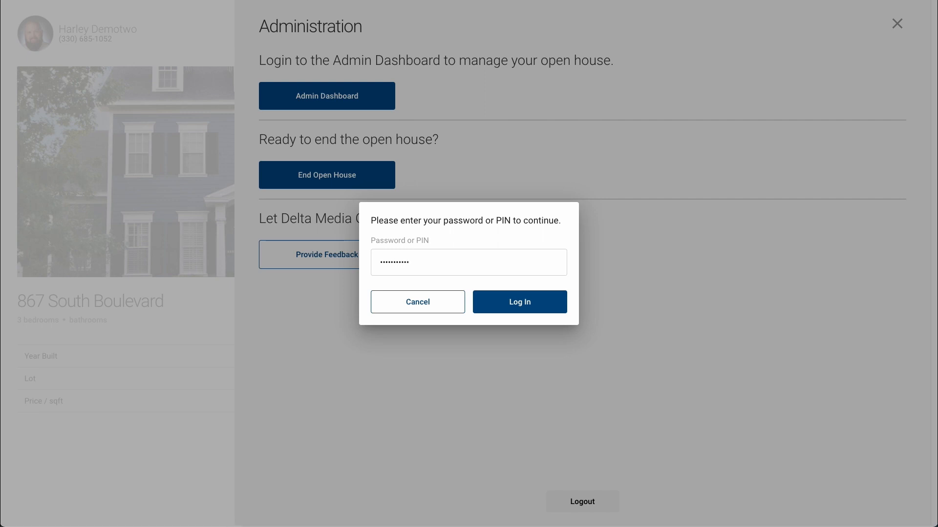
type("••••")
left_click(514, 303)
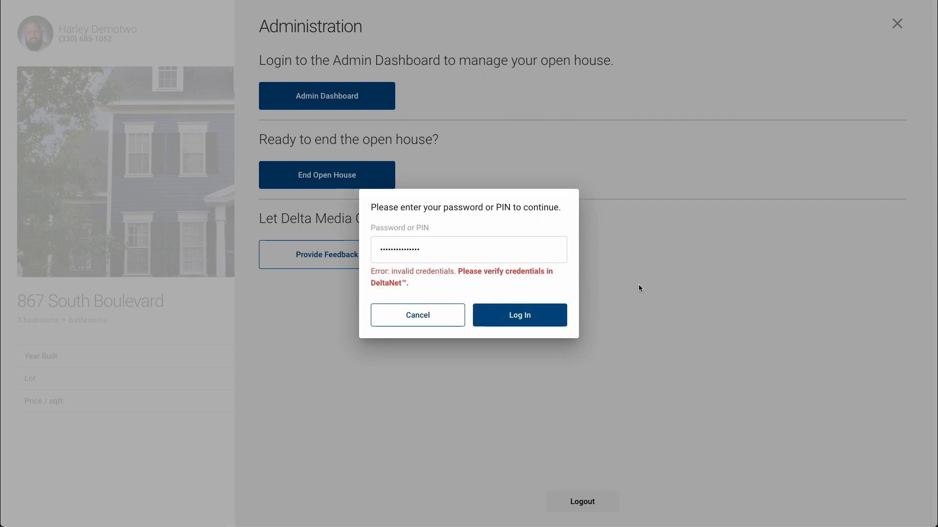
Step: Retype the rejected password and log in to Manage Open House
double_click(455, 251)
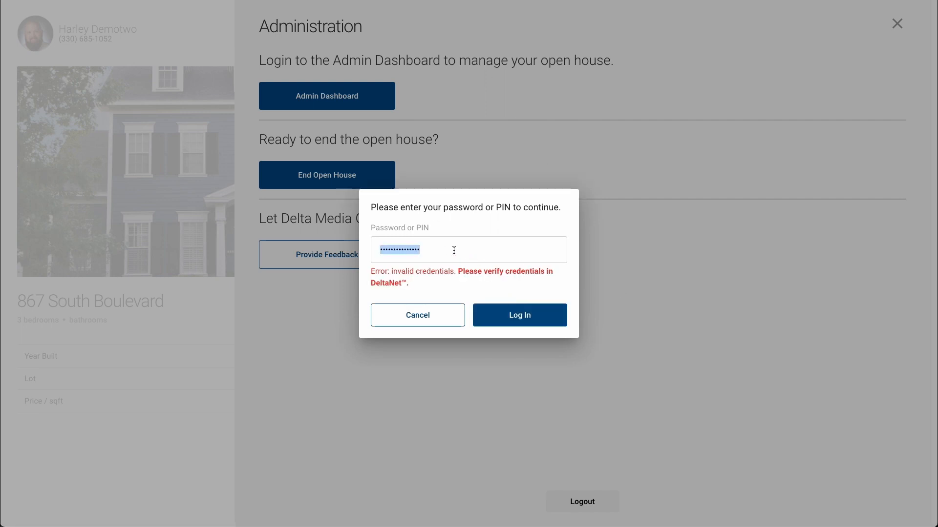
type("•••")
key("BackSpace")
type("•••••••••••")
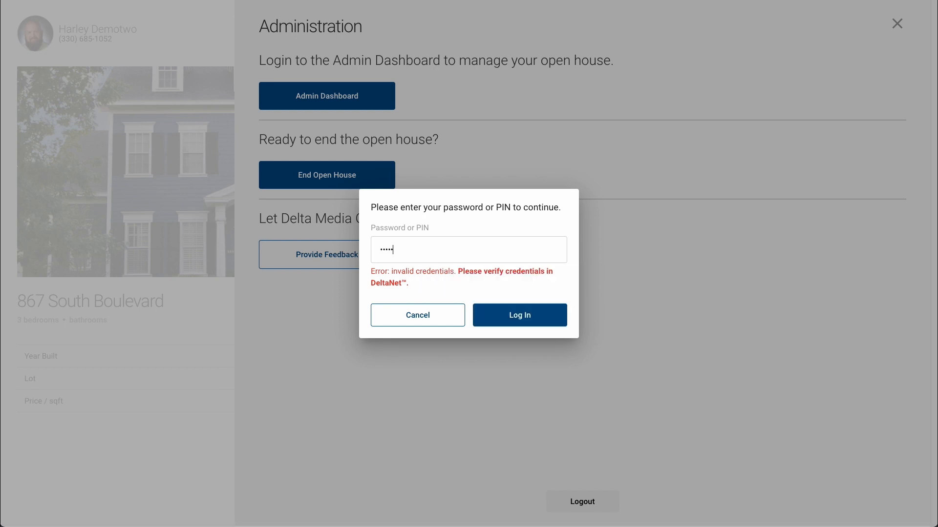
type("••")
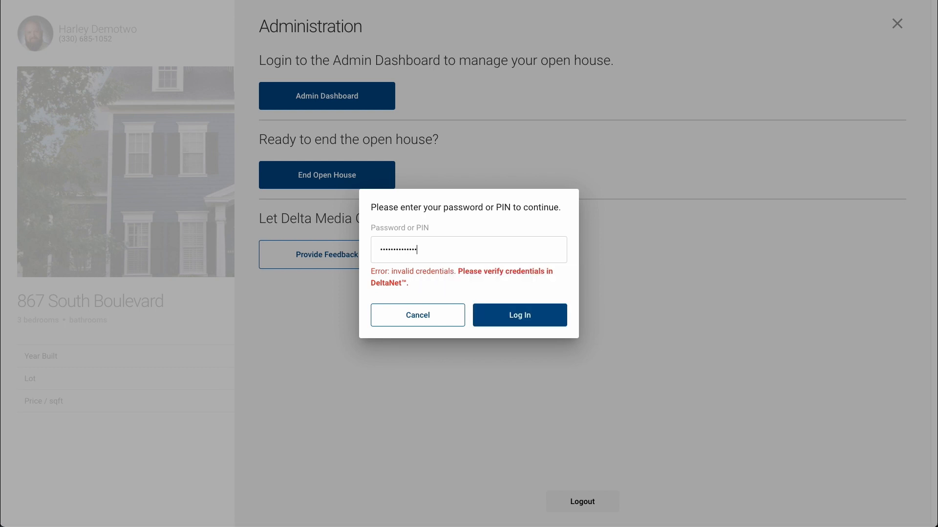
left_click(513, 320)
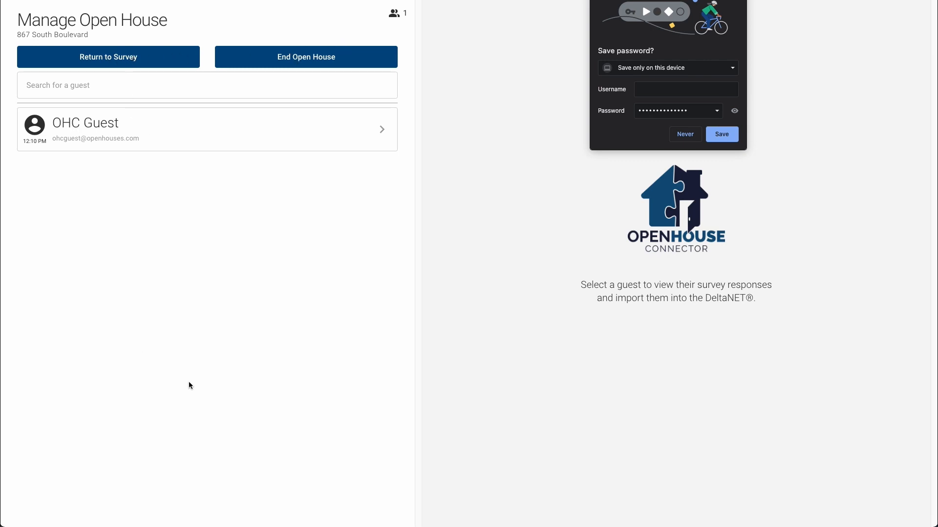
Step: View the guest's survey responses, return to the sign-in survey, and dismiss the save-password popup
left_click(152, 133)
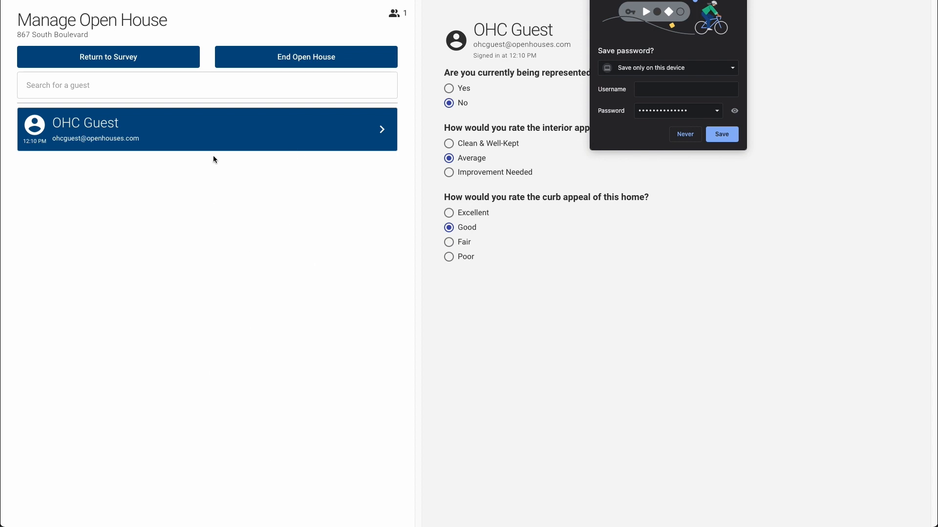
left_click(124, 57)
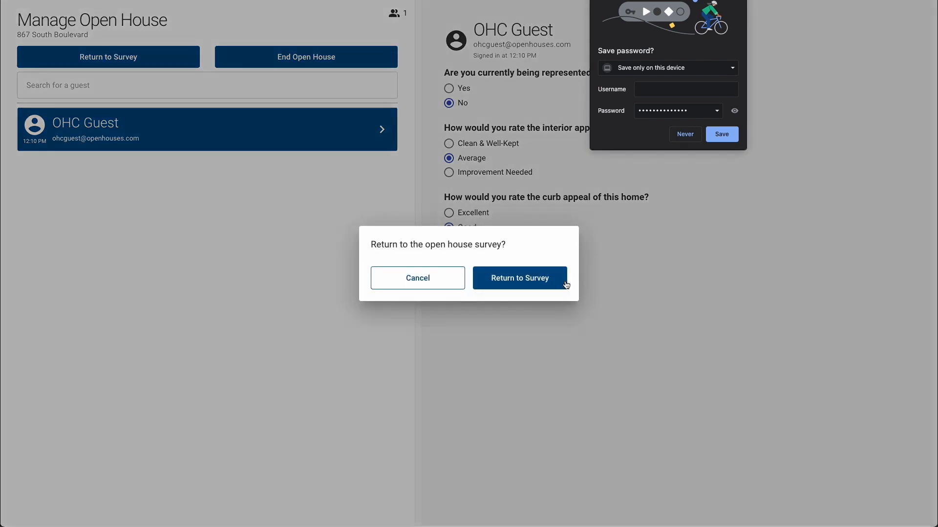
left_click(538, 284)
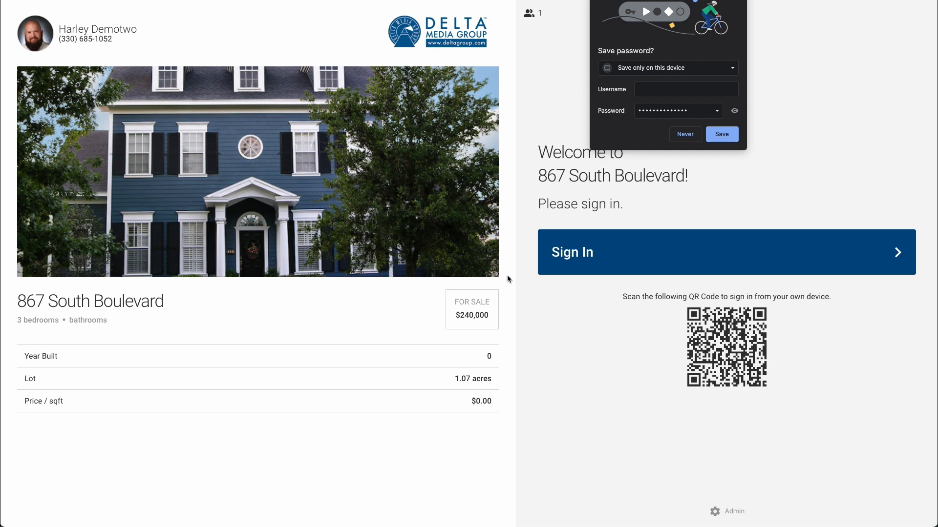
left_click(738, 0)
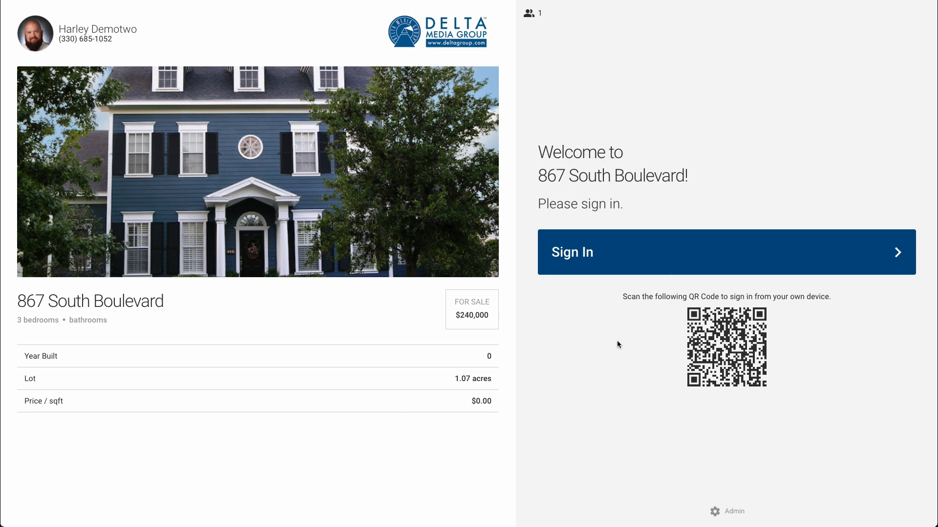